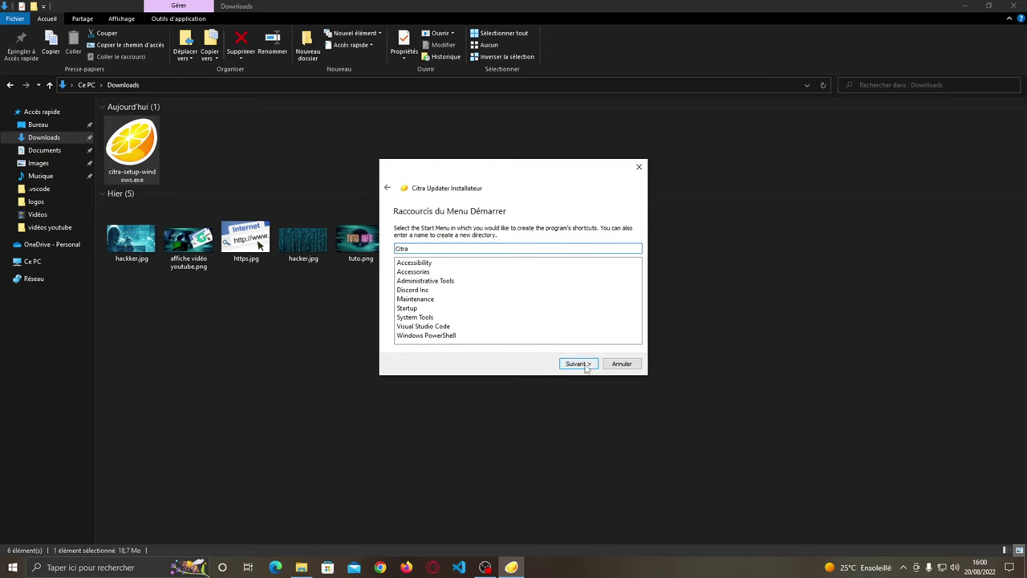
Install Citra with the Start menu folder named Citra and close the finished setup wizard.
{"action": "left_click", "coordinate": [577, 363]}
{"action": "left_click", "coordinate": [579, 364]}
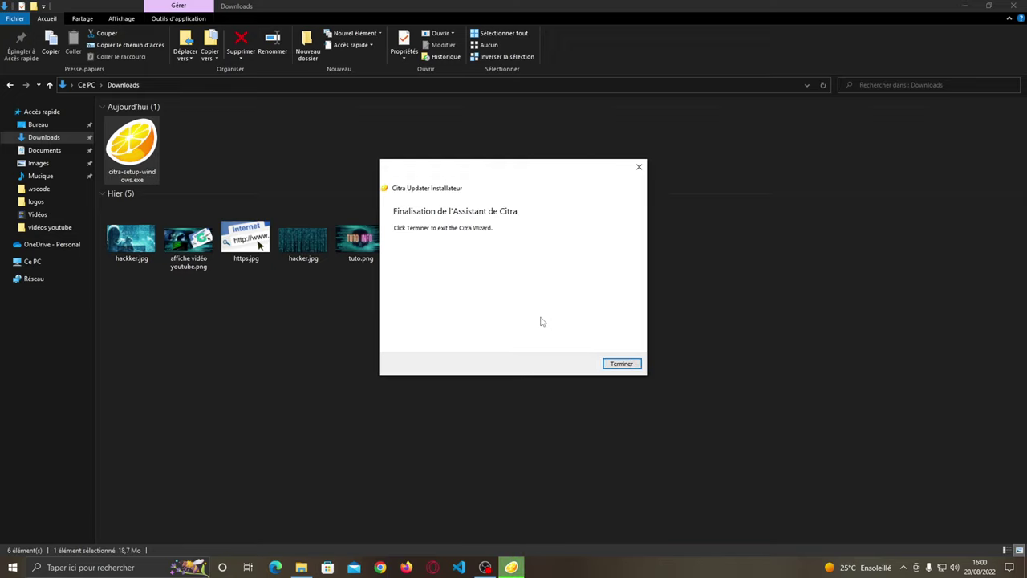
{"action": "left_click", "coordinate": [617, 363]}
{"action": "left_click", "coordinate": [318, 386]}
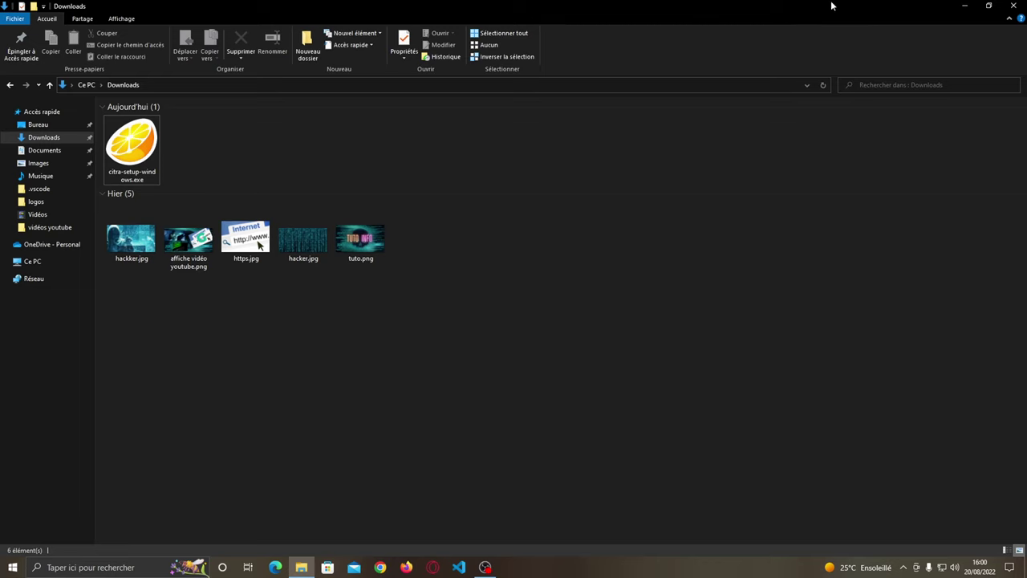
Delete citra-setup-windows.exe from the Downloads folder and close the folder window.
{"action": "left_click", "coordinate": [152, 141]}
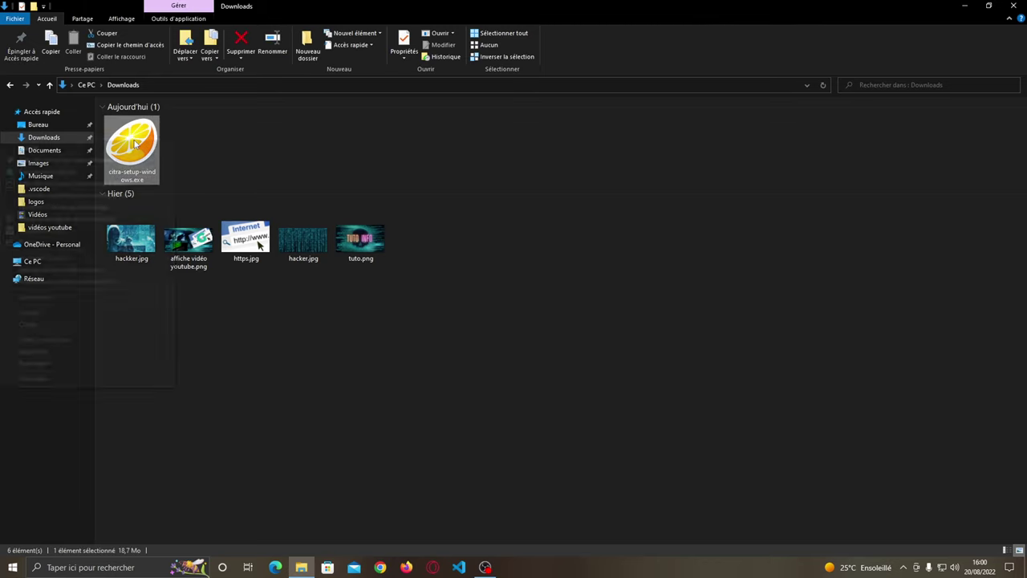
{"action": "right_click", "coordinate": [151, 142]}
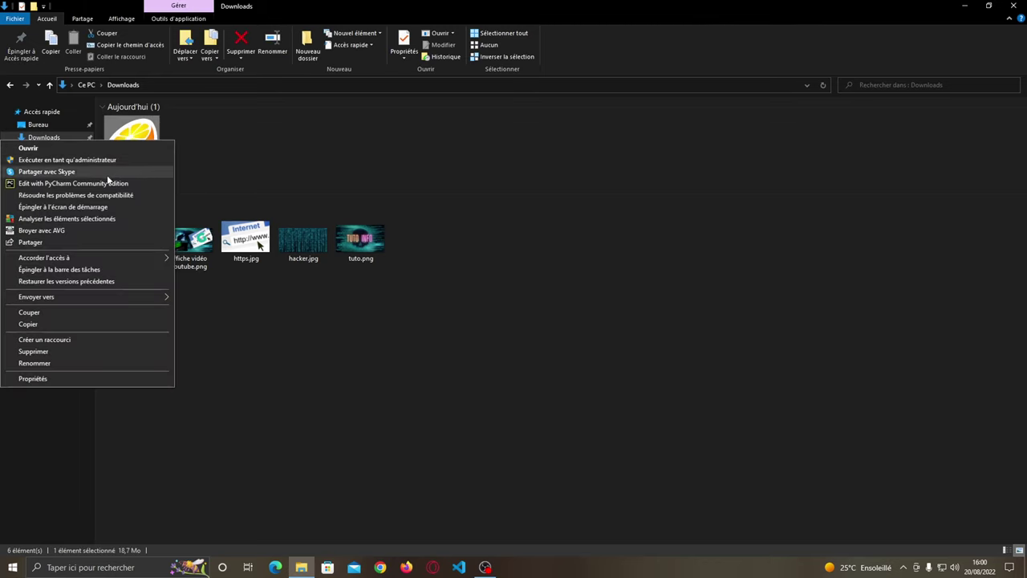
{"action": "left_click", "coordinate": [69, 351]}
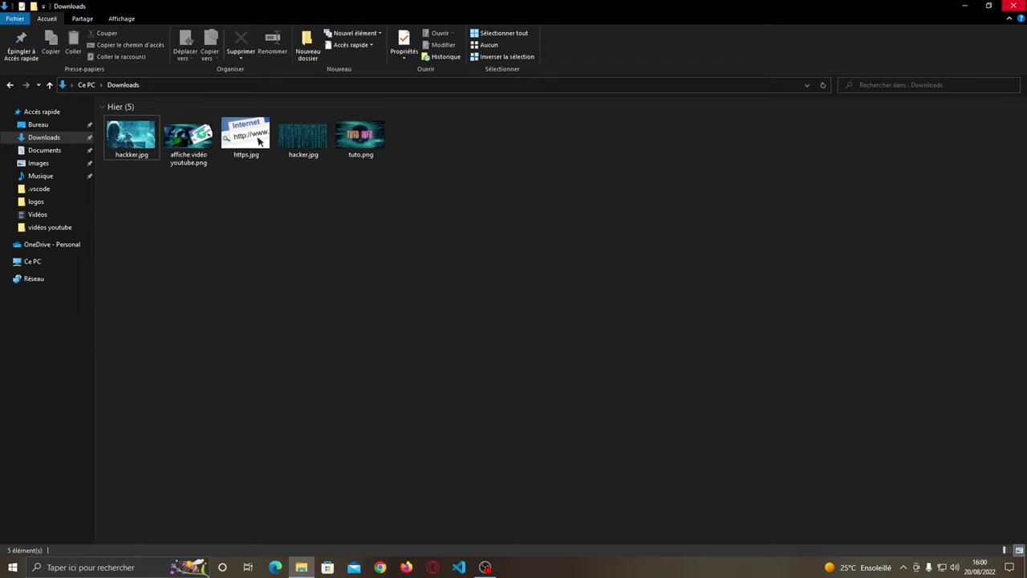
{"action": "left_click", "coordinate": [1013, 5]}
Search Windows for Citra Nightly and open the application's file location.
{"action": "left_click", "coordinate": [126, 571]}
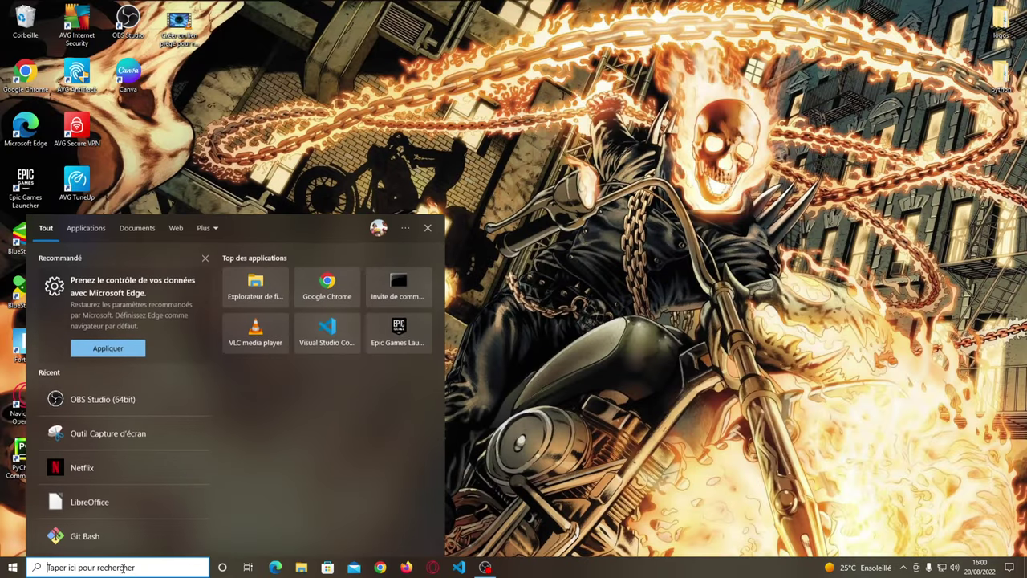
{"action": "type", "text": "citr"}
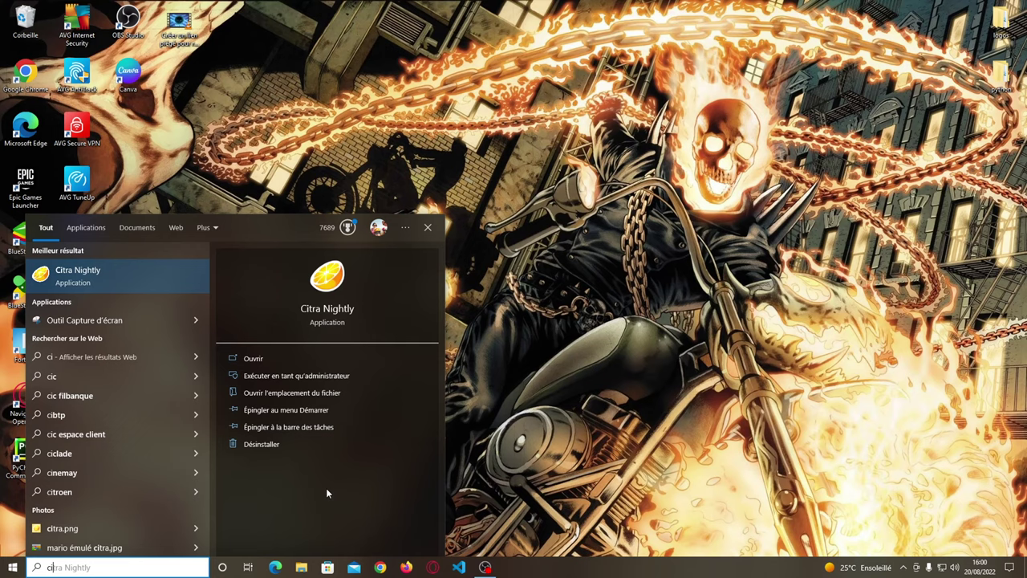
{"action": "right_click", "coordinate": [86, 281]}
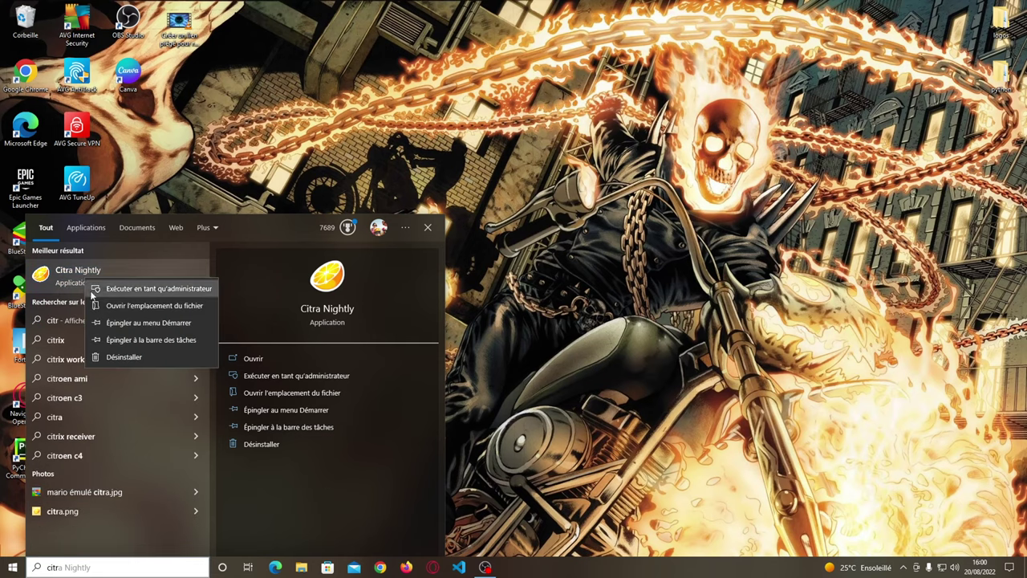
{"action": "left_click", "coordinate": [167, 305]}
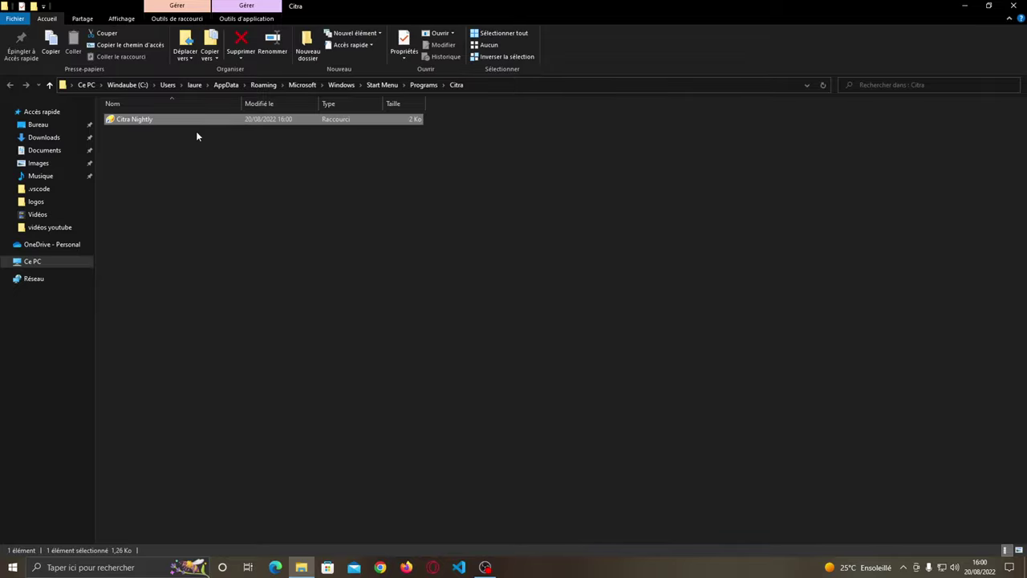
Copy the Citra Nightly shortcut from its folder and paste it onto the desktop.
{"action": "right_click", "coordinate": [190, 121]}
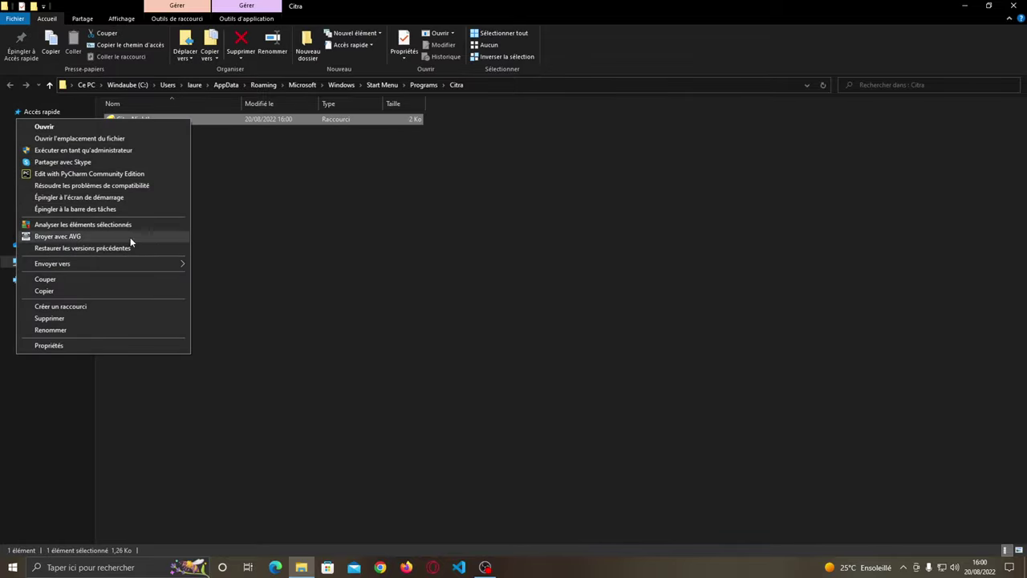
{"action": "left_click", "coordinate": [97, 290]}
{"action": "left_click", "coordinate": [114, 290]}
{"action": "left_click", "coordinate": [1014, 5]}
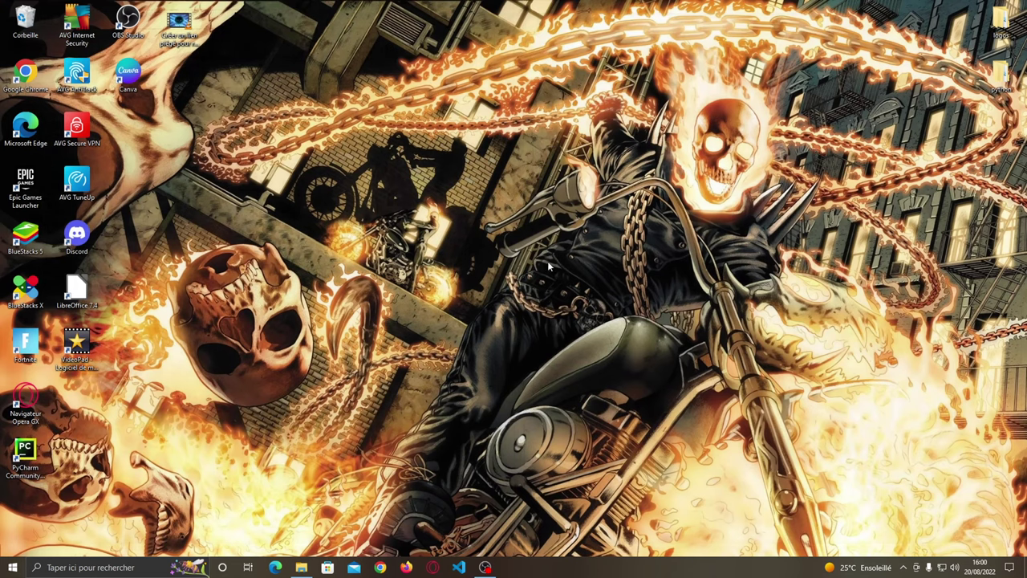
{"action": "right_click", "coordinate": [530, 265]}
{"action": "left_click", "coordinate": [415, 329]}
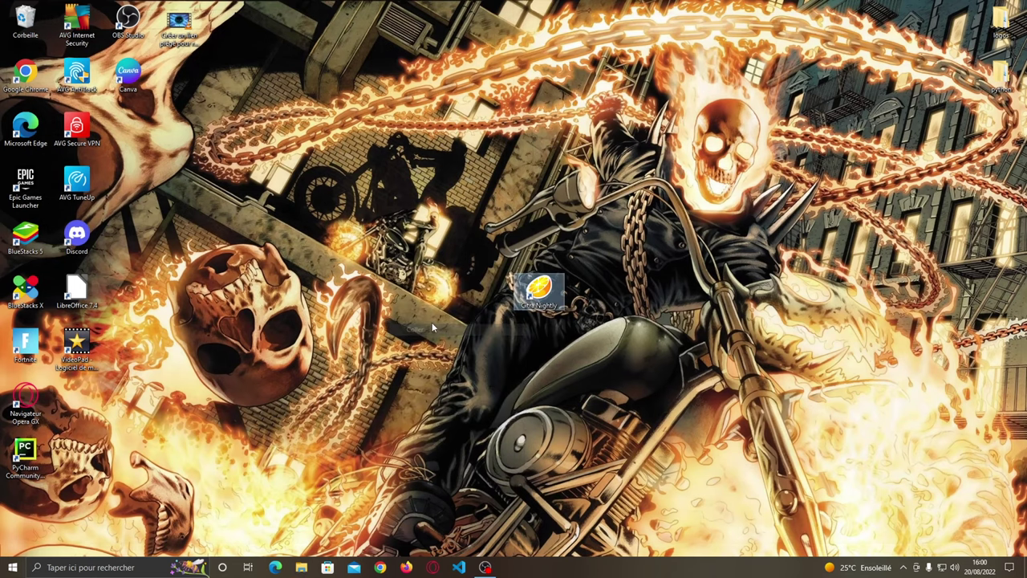
{"action": "left_click_drag", "start_coordinate": [436, 275], "coordinate": [437, 287]}
Run Citra Nightly as administrator from the desktop shortcut and decline sharing anonymous telemetry data.
{"action": "right_click", "coordinate": [437, 288]}
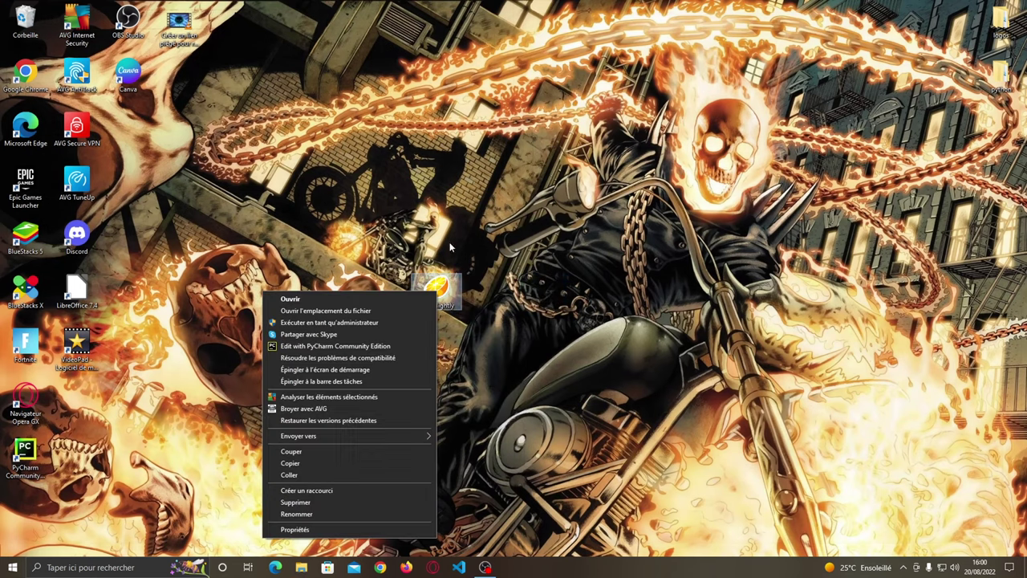
{"action": "left_click", "coordinate": [354, 322]}
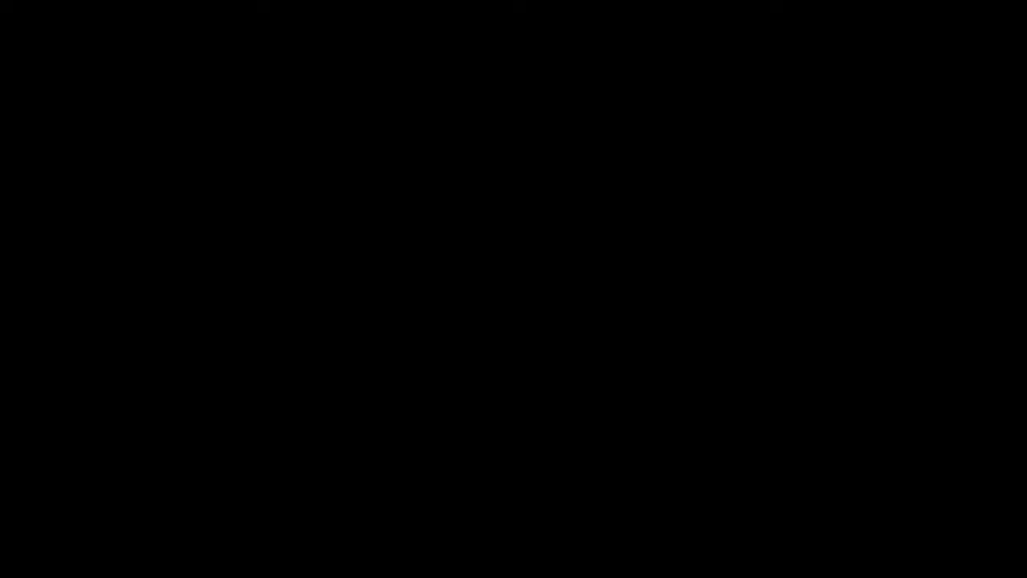
{"action": "left_click", "coordinate": [448, 358]}
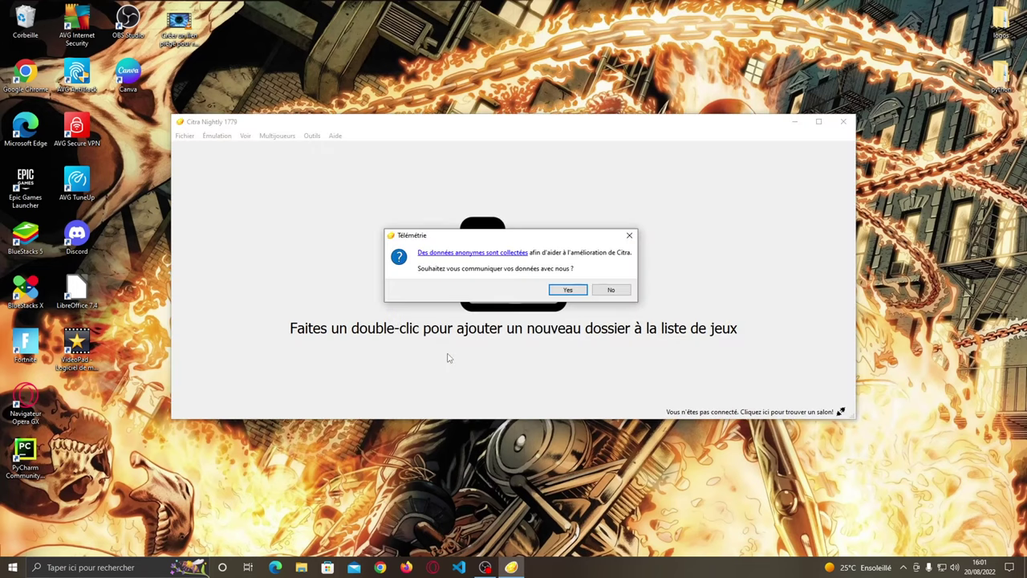
{"action": "left_click", "coordinate": [610, 290]}
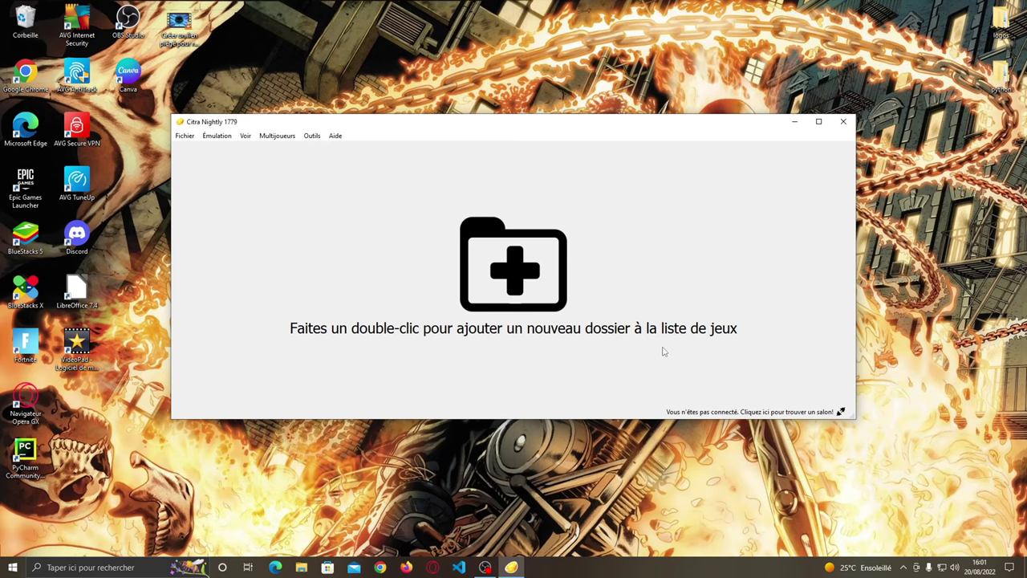
Close Citra and place its desktop shortcut directly beneath the VideoPad icon.
{"action": "left_click", "coordinate": [843, 121]}
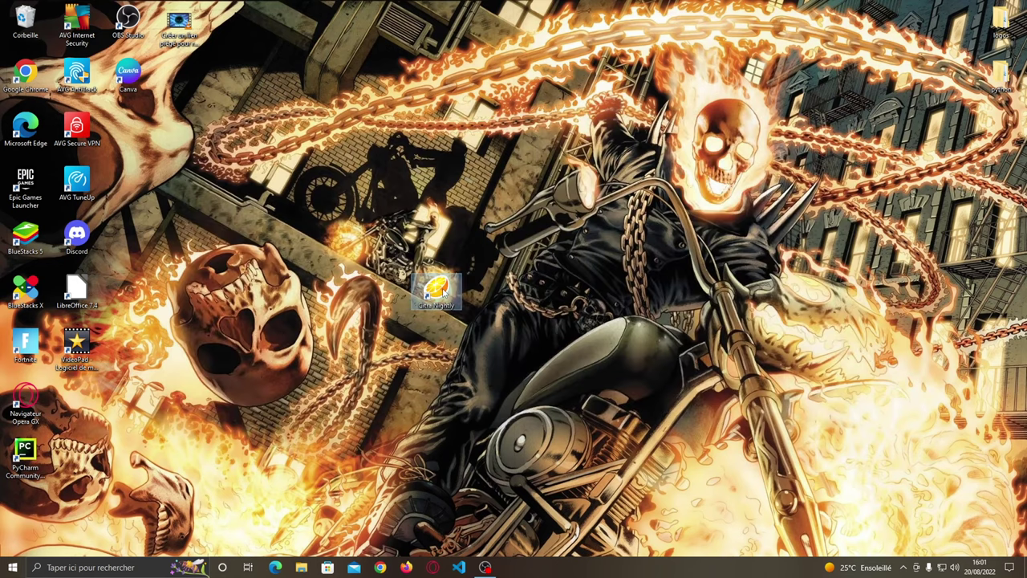
{"action": "left_click_drag", "start_coordinate": [443, 293], "coordinate": [77, 399]}
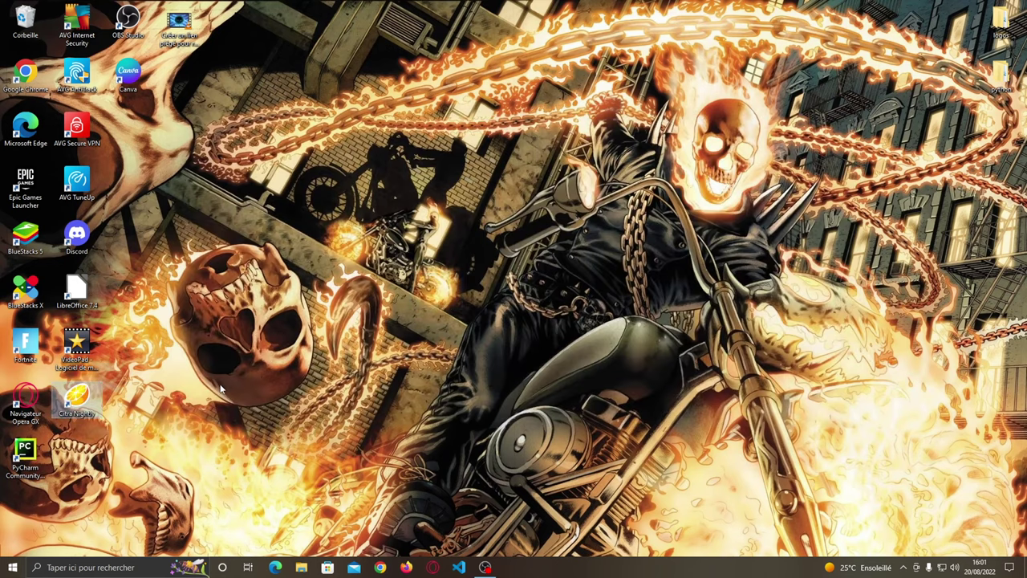
Create a new folder on the desktop named "jeux 3ds".
{"action": "right_click", "coordinate": [482, 207]}
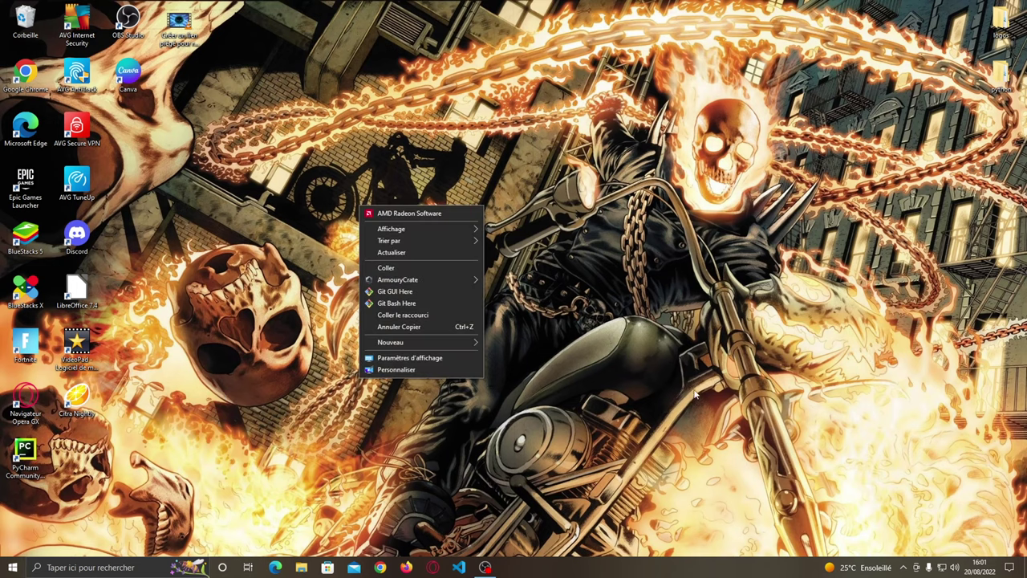
{"action": "mouse_move", "coordinate": [443, 342]}
{"action": "left_click", "coordinate": [504, 347]}
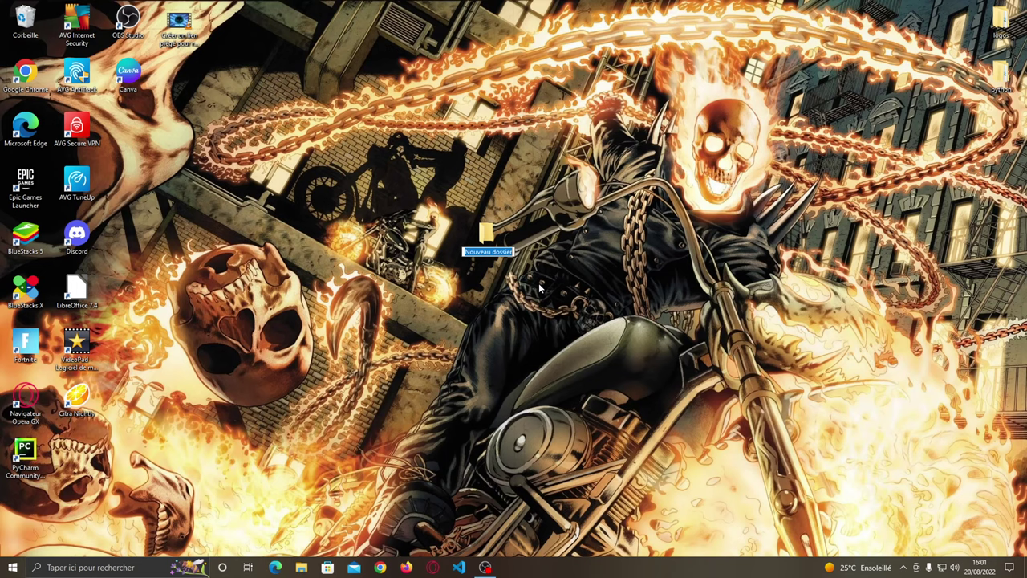
{"action": "type", "text": "jeux 3ds"}
{"action": "key", "text": "Return"}
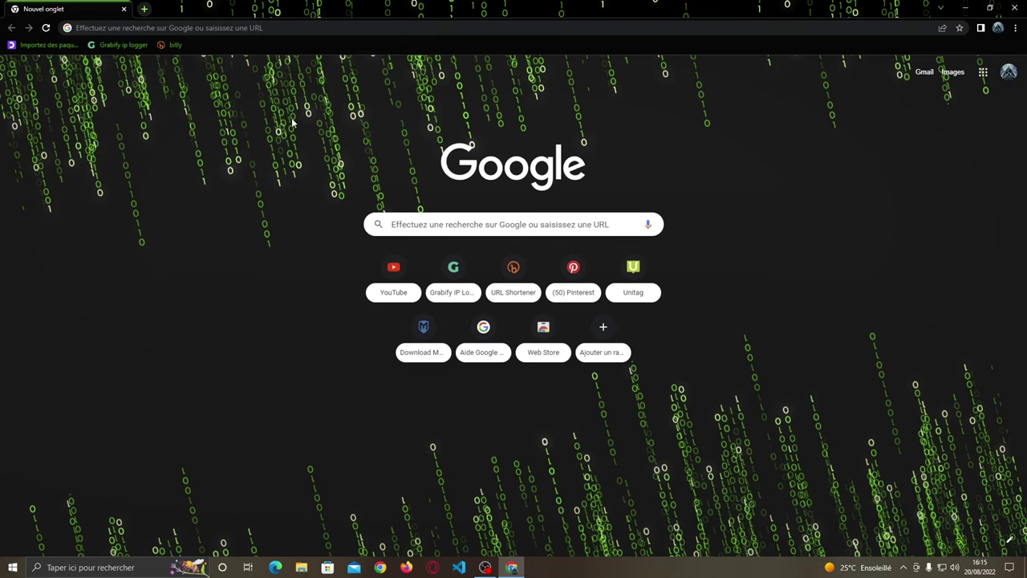
Go to romspure.cc in Chrome and translate the page into French.
{"action": "left_click", "coordinate": [310, 28]}
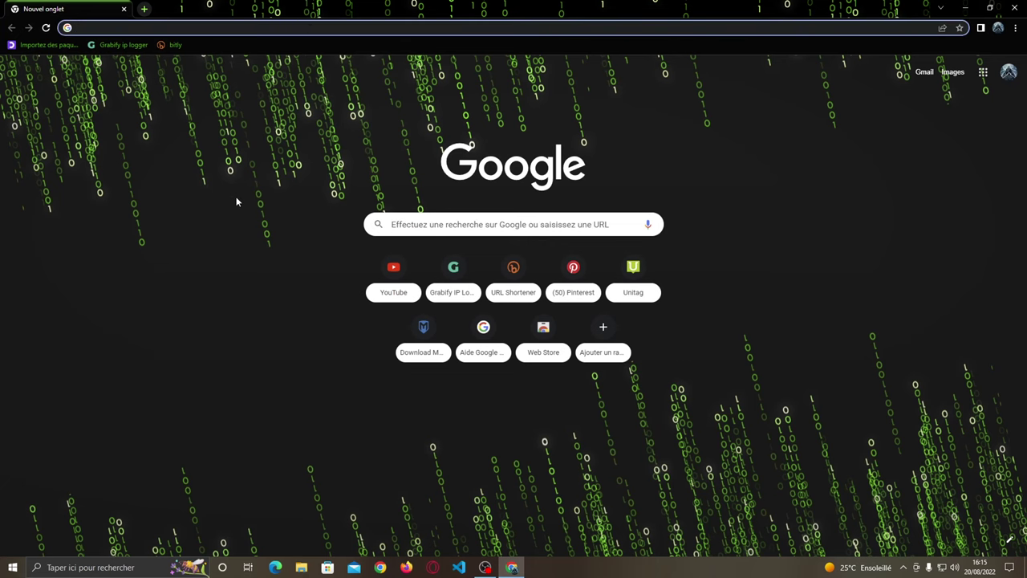
{"action": "type", "text": "roms"}
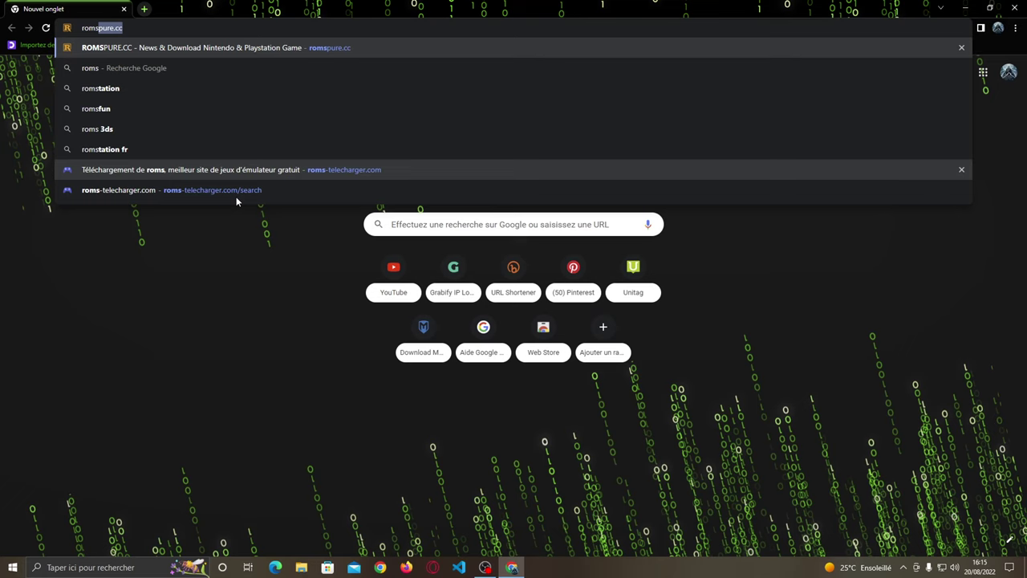
{"action": "type", "text": "pure"}
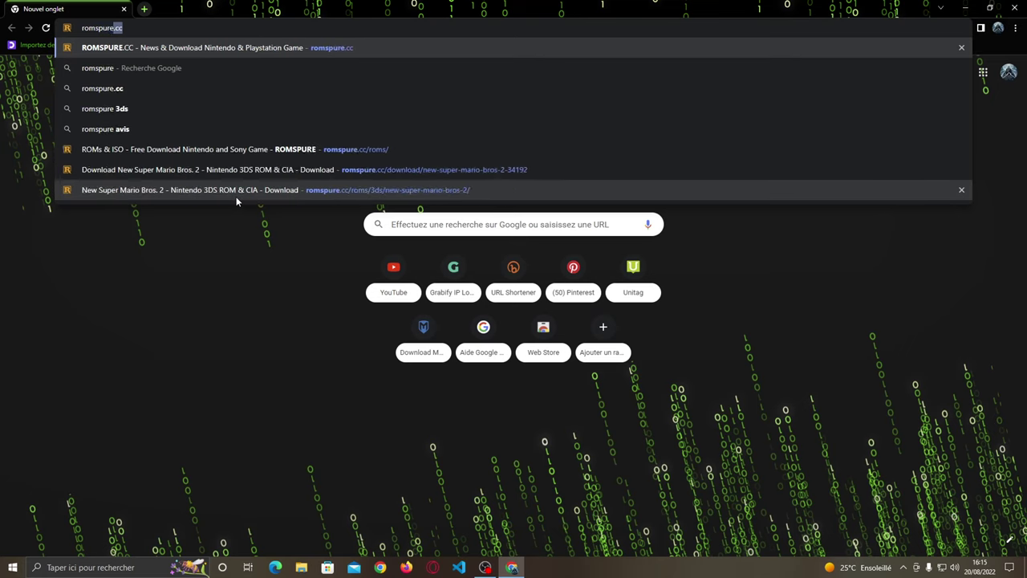
{"action": "type", "text": ".cc"}
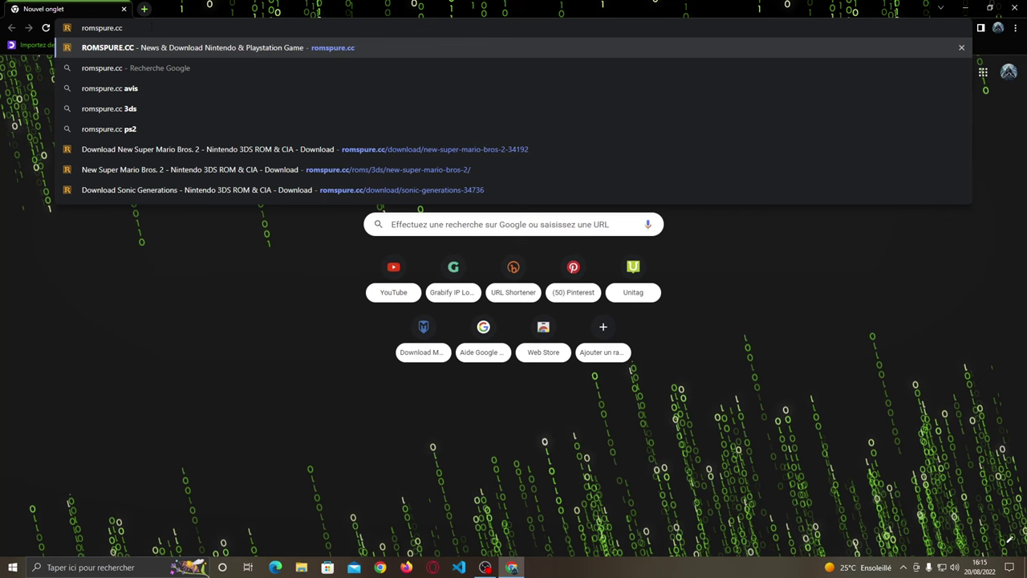
{"action": "key", "text": "Return"}
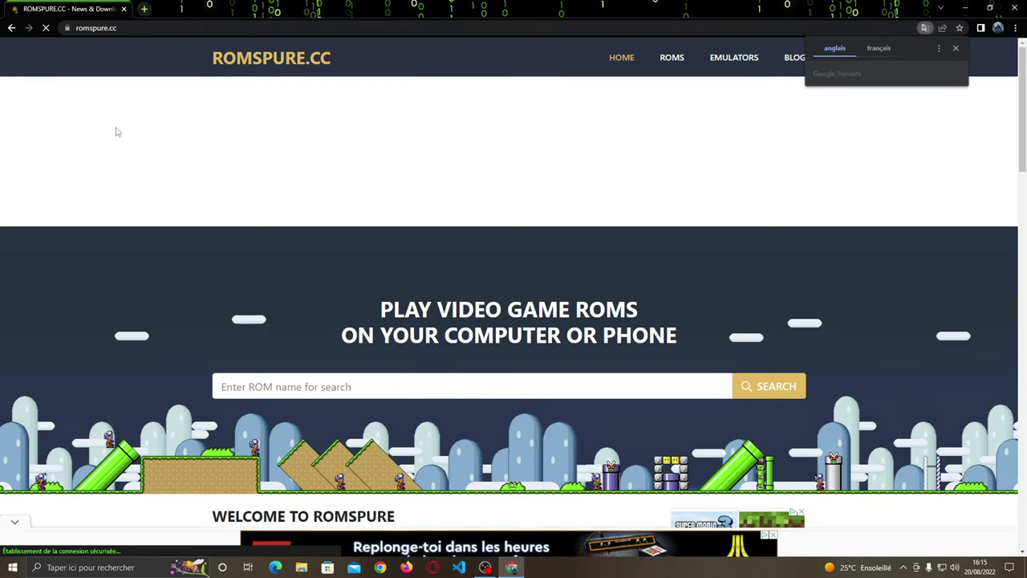
{"action": "left_click", "coordinate": [879, 48]}
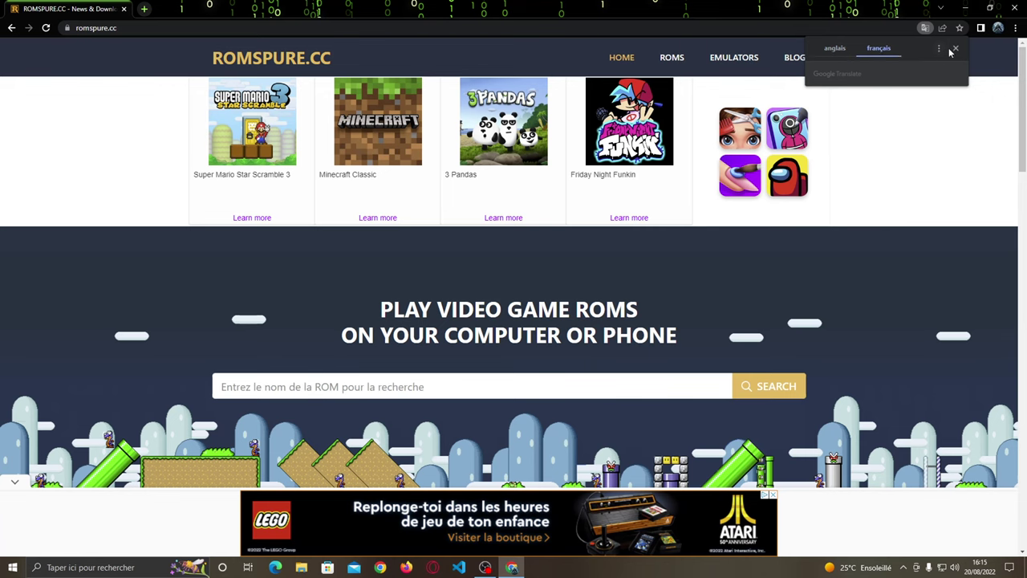
{"action": "left_click", "coordinate": [955, 49]}
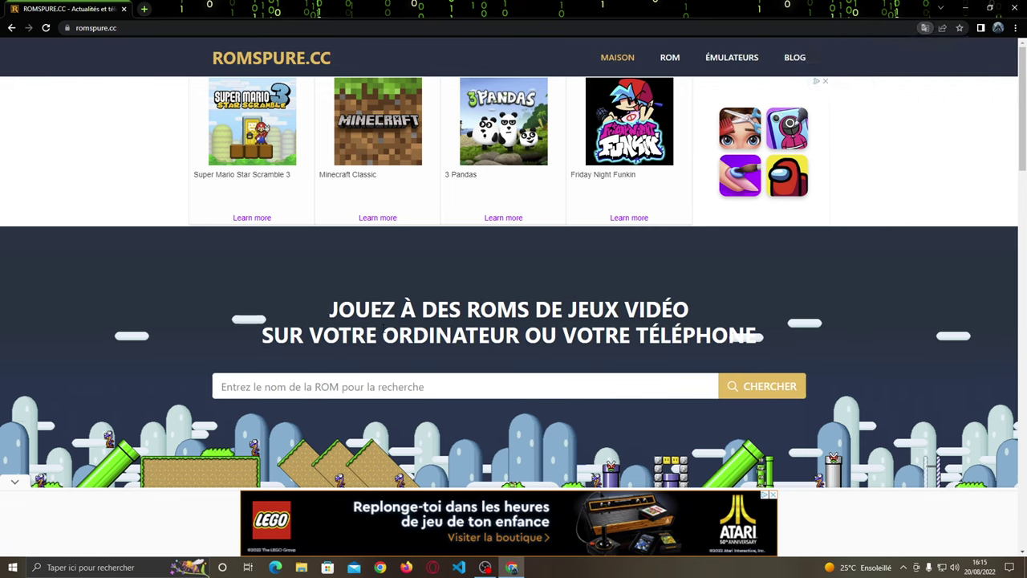
Open the site's list of ROM consoles and choose the Nintendo 3DS category.
{"action": "left_click", "coordinate": [379, 391]}
{"action": "left_click", "coordinate": [671, 58]}
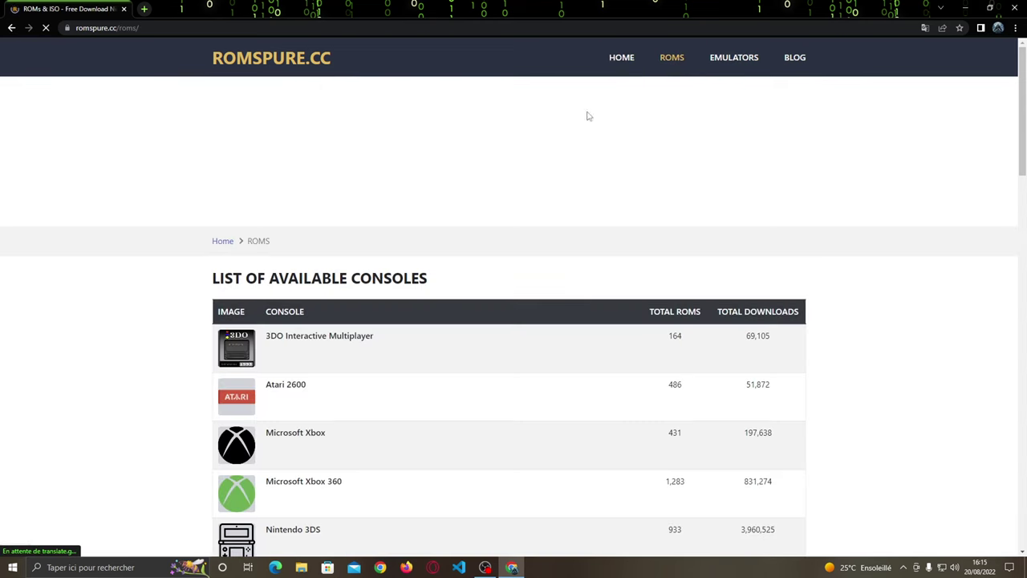
{"action": "scroll", "coordinate": [271, 383], "scroll_direction": "down", "scroll_amount": 4}
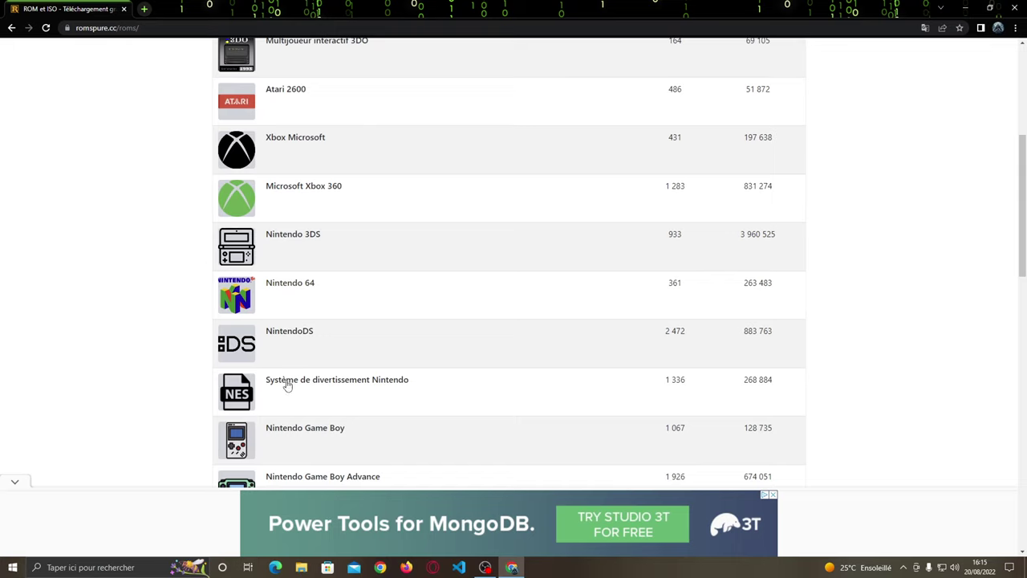
{"action": "scroll", "coordinate": [286, 385], "scroll_direction": "down", "scroll_amount": 12}
{"action": "scroll", "coordinate": [440, 304], "scroll_direction": "up", "scroll_amount": 9}
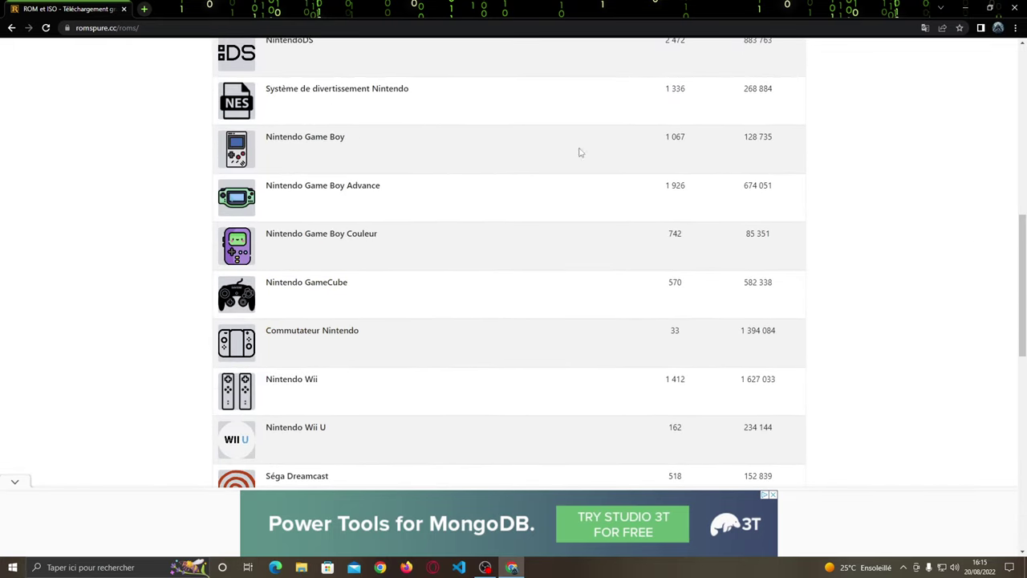
{"action": "scroll", "coordinate": [296, 205], "scroll_direction": "up", "scroll_amount": 3}
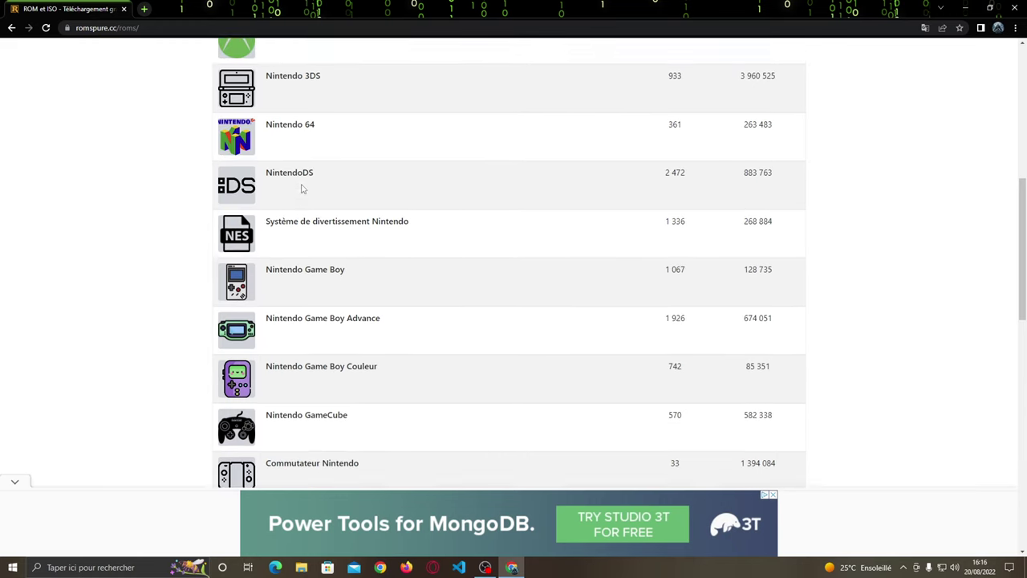
{"action": "scroll", "coordinate": [298, 196], "scroll_direction": "down", "scroll_amount": 1}
{"action": "left_click", "coordinate": [241, 121]}
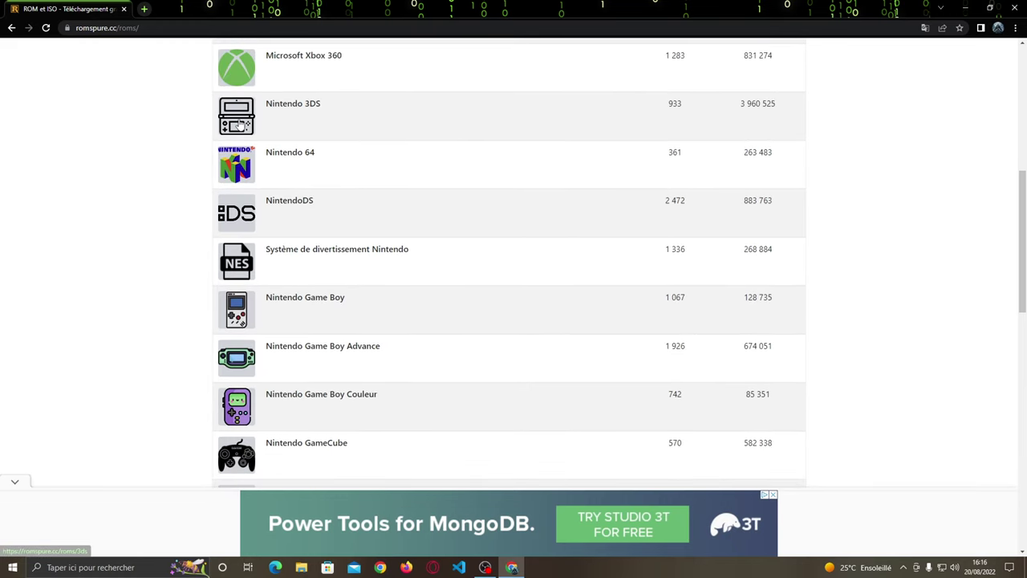
Search the Nintendo 3DS game list for "super mario bros".
{"action": "left_click", "coordinate": [298, 312]}
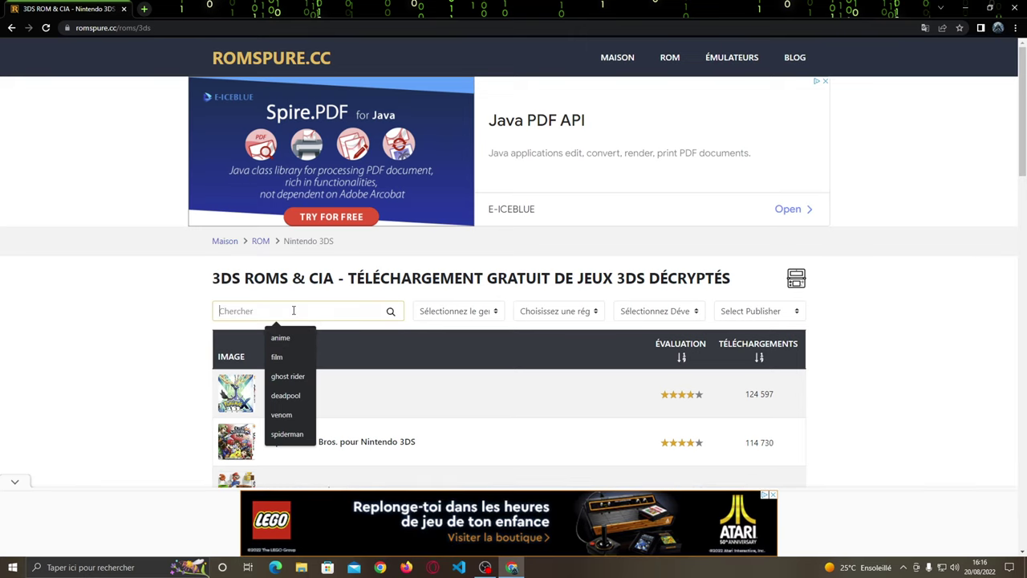
{"action": "type", "text": "su"}
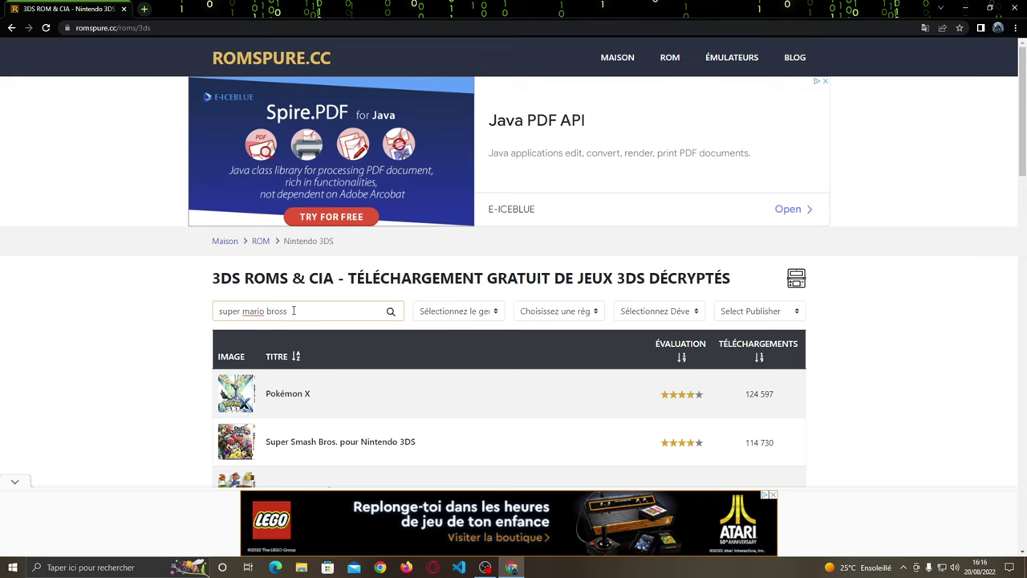
{"action": "type", "text": "per mario bross"}
{"action": "key", "text": "BackSpace"}
{"action": "key", "text": "Return"}
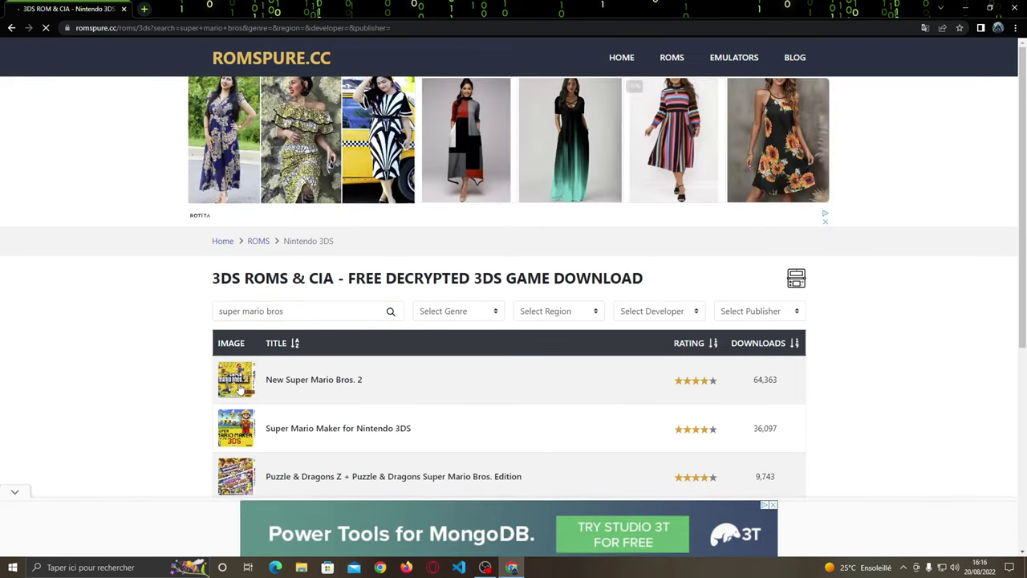
Open the New Super Mario Bros. 2 page and go through its list of downloadable versions.
{"action": "left_click", "coordinate": [239, 388]}
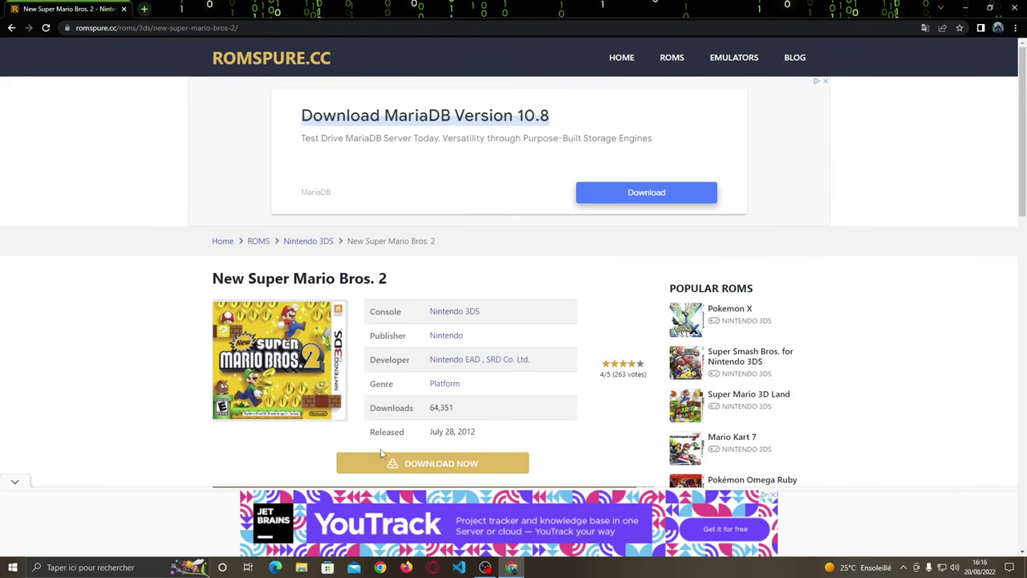
{"action": "left_click", "coordinate": [404, 473]}
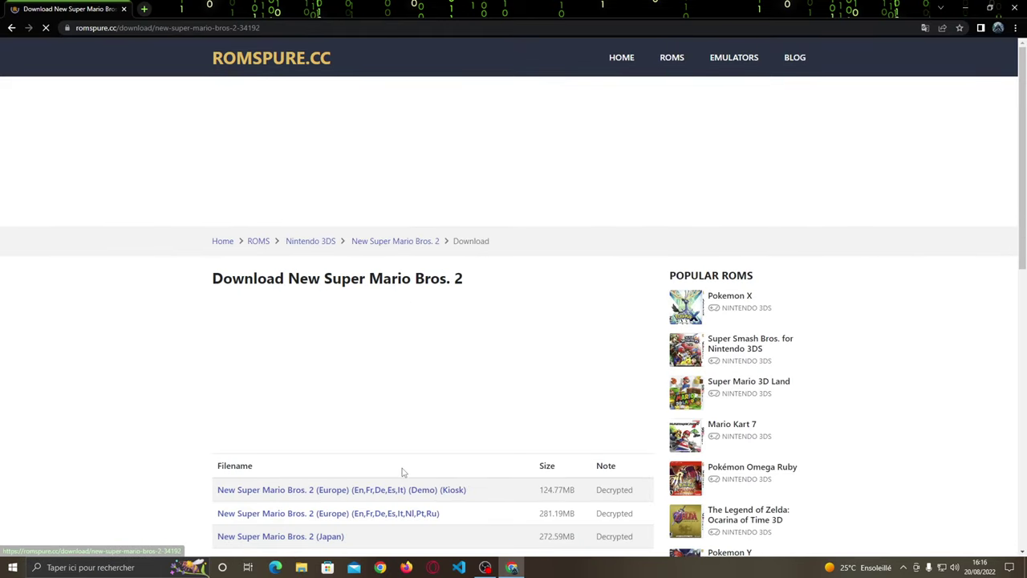
{"action": "scroll", "coordinate": [326, 449], "scroll_direction": "down", "scroll_amount": 1}
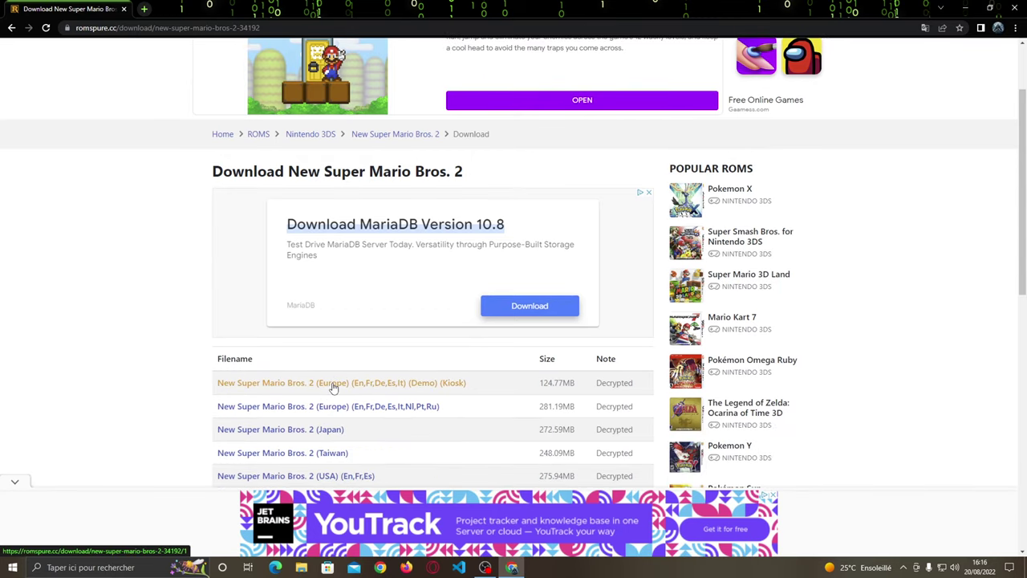
{"action": "scroll", "coordinate": [513, 377], "scroll_direction": "down", "scroll_amount": 2}
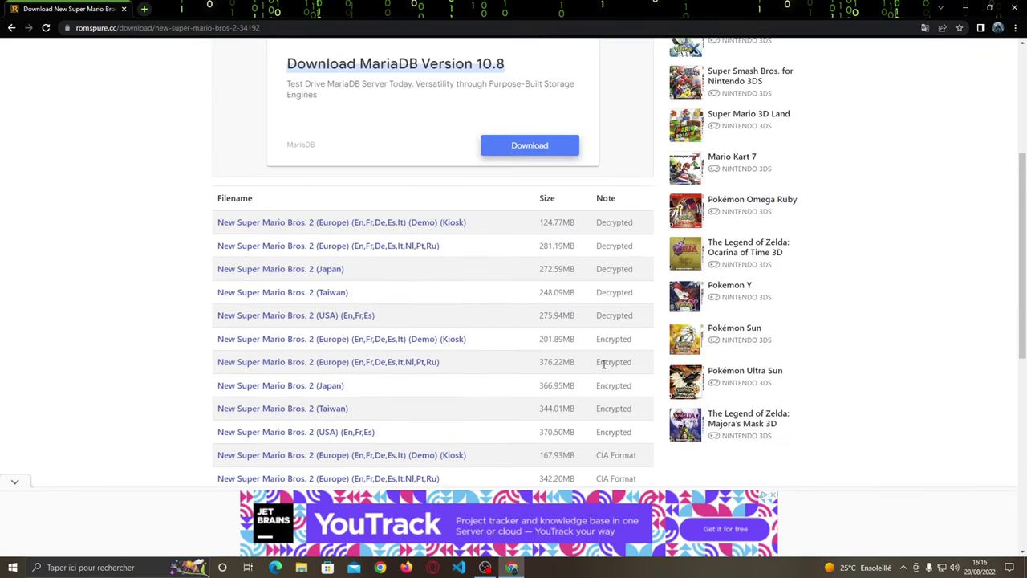
Open the download page of the encrypted New Super Mario Bros. 2 (Europe) (En,Fr,De,Es,It,Nl,Pt,Ru), closing the ad tab, and leave Chrome.
{"action": "left_click", "coordinate": [600, 340]}
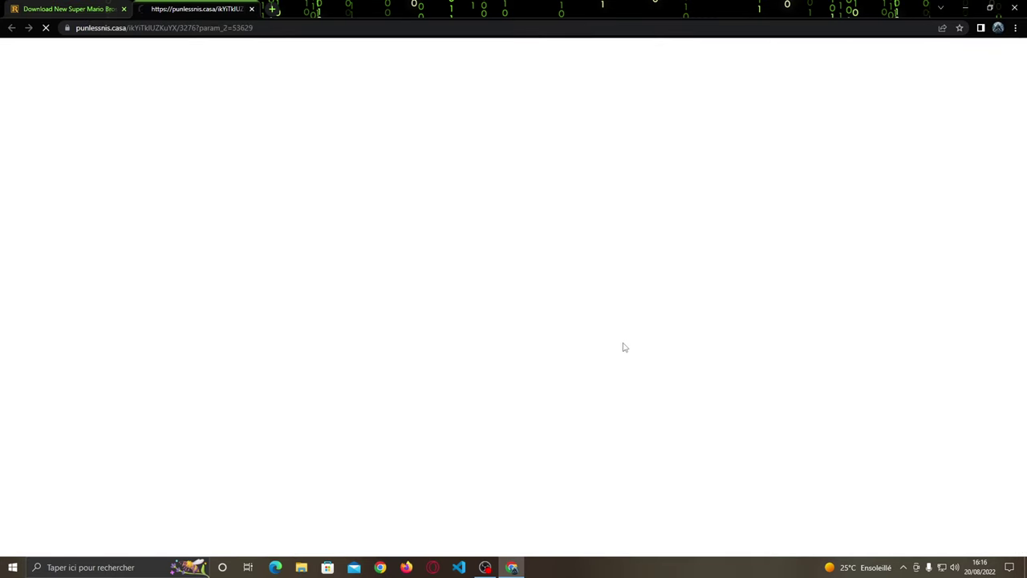
{"action": "left_click", "coordinate": [251, 8]}
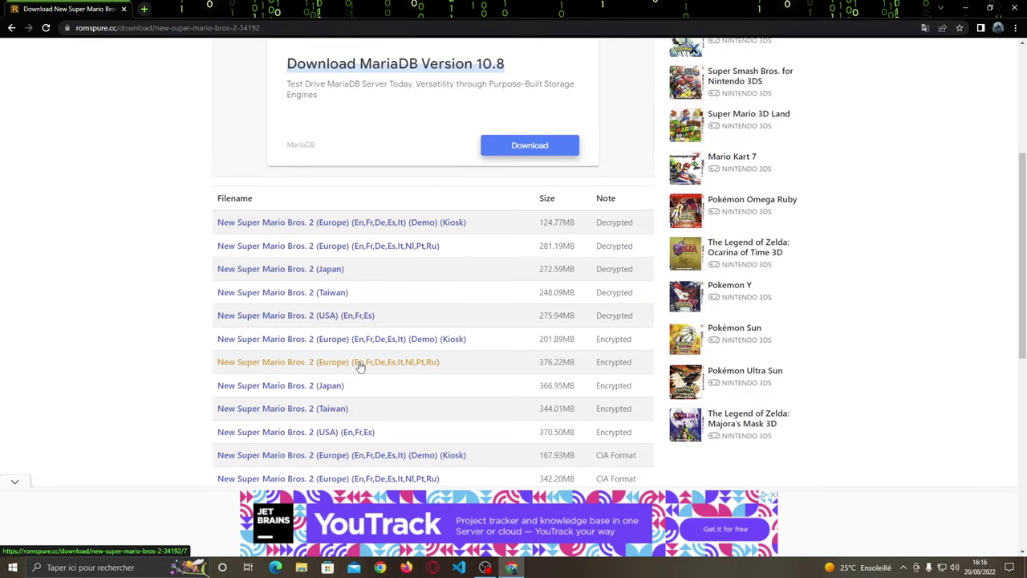
{"action": "left_click", "coordinate": [219, 362]}
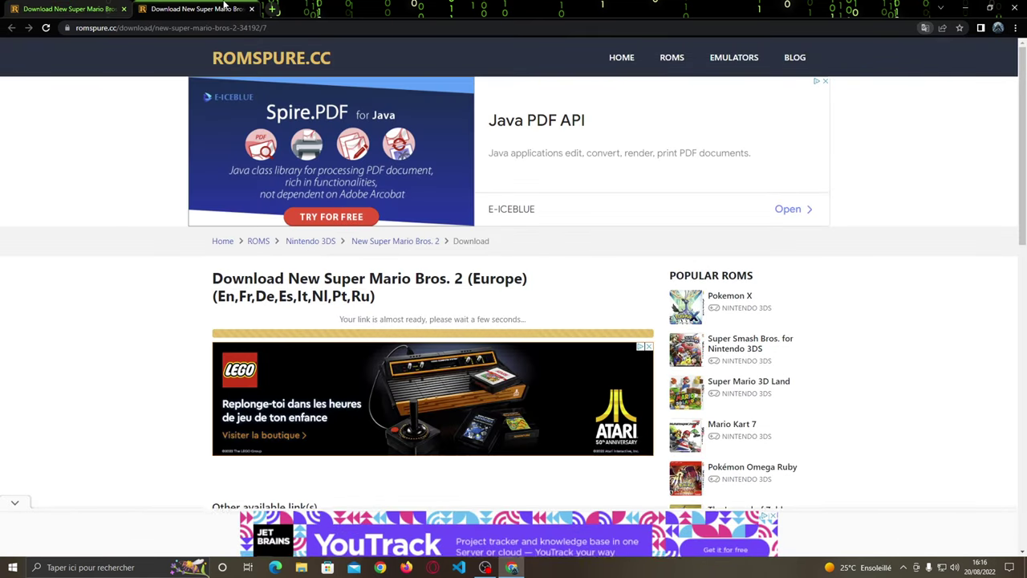
{"action": "left_click", "coordinate": [251, 8]}
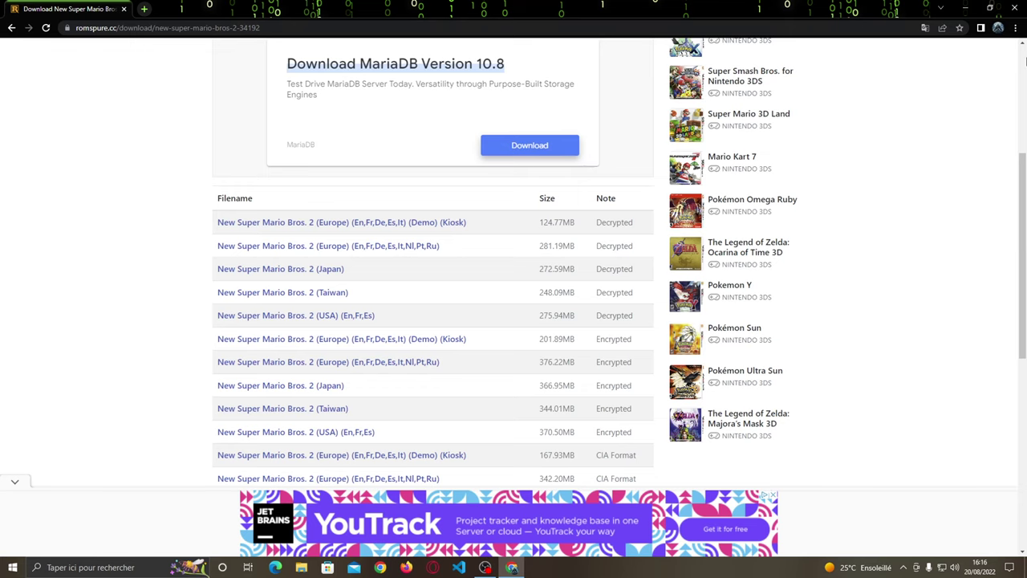
{"action": "left_click", "coordinate": [1014, 8]}
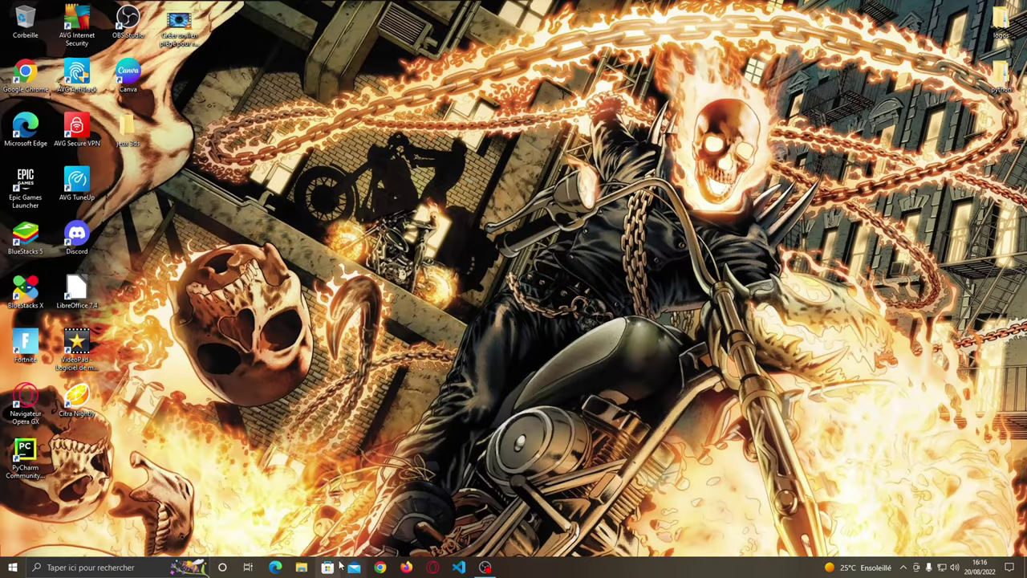
Cut the file Super Smash Bros.3ds from the Downloads folder and close File Explorer.
{"action": "left_click", "coordinate": [301, 566]}
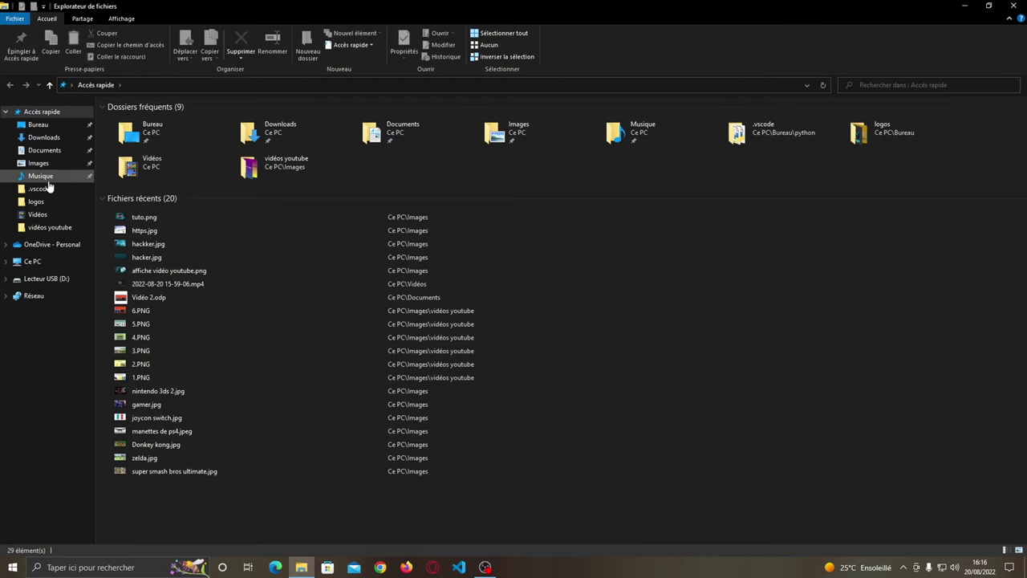
{"action": "left_click", "coordinate": [48, 138]}
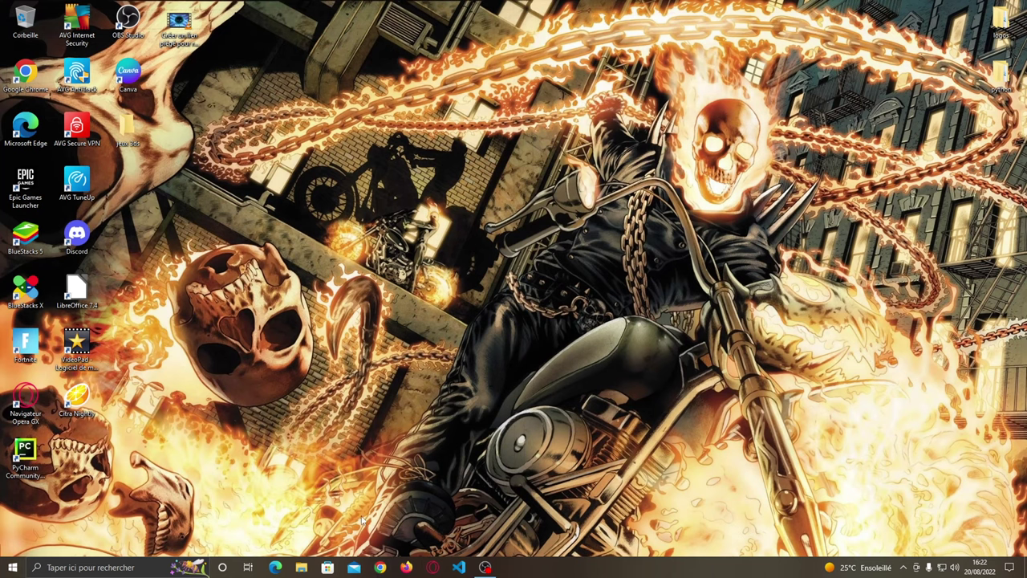
{"action": "left_click", "coordinate": [301, 568]}
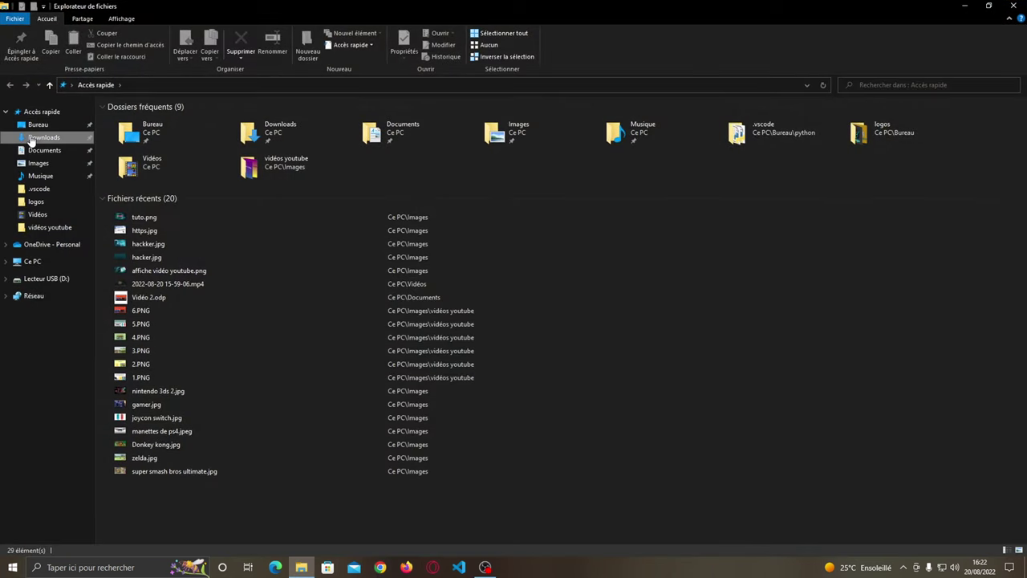
{"action": "left_click", "coordinate": [40, 137]}
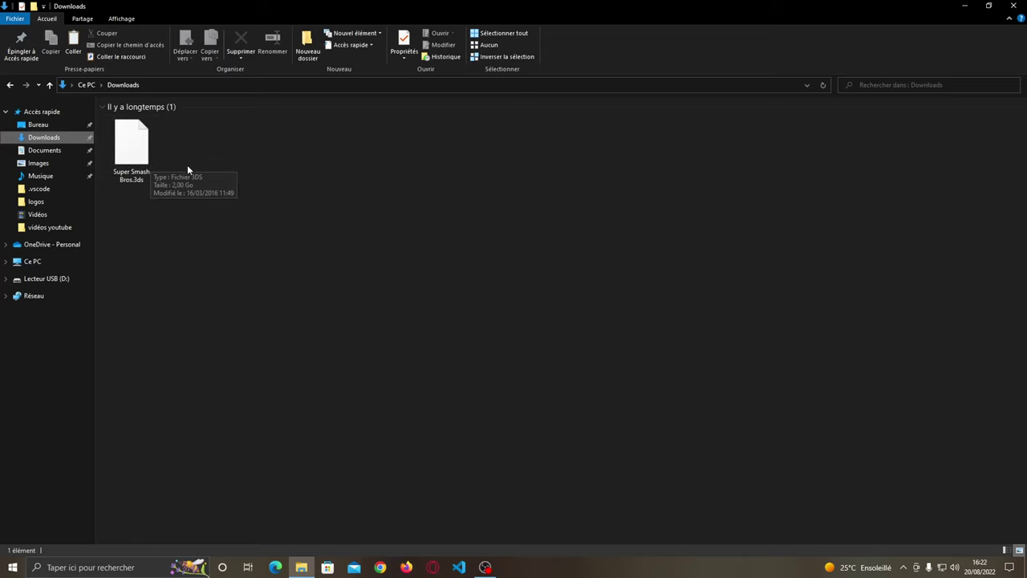
{"action": "left_click", "coordinate": [141, 170]}
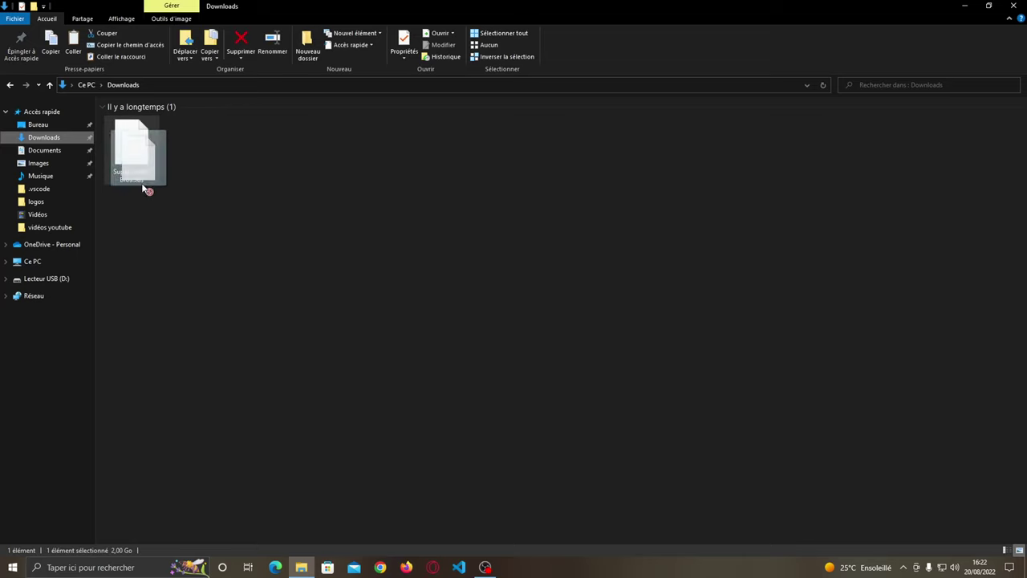
{"action": "right_click", "coordinate": [144, 162]}
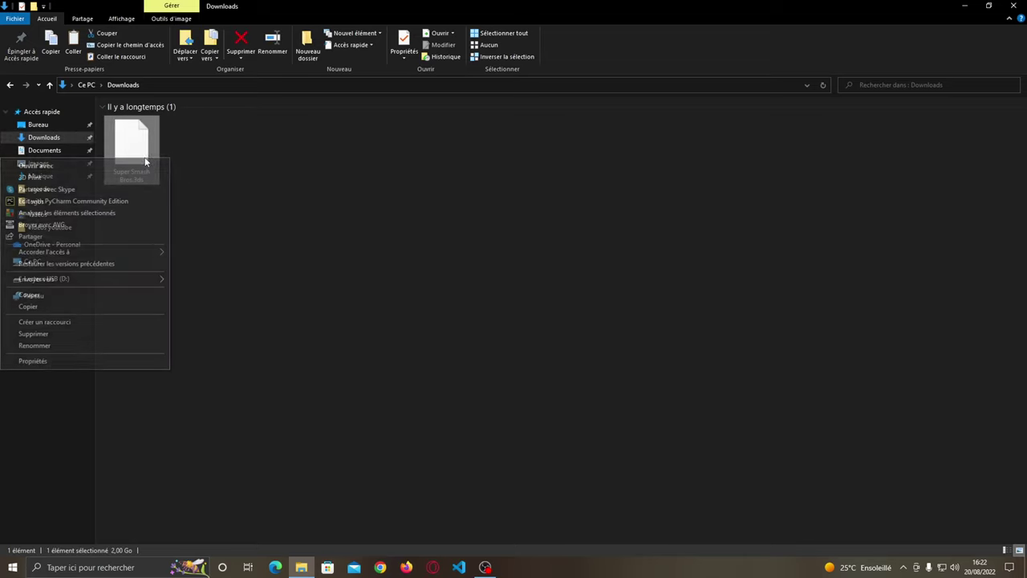
{"action": "left_click", "coordinate": [28, 295]}
{"action": "left_click", "coordinate": [1012, 6]}
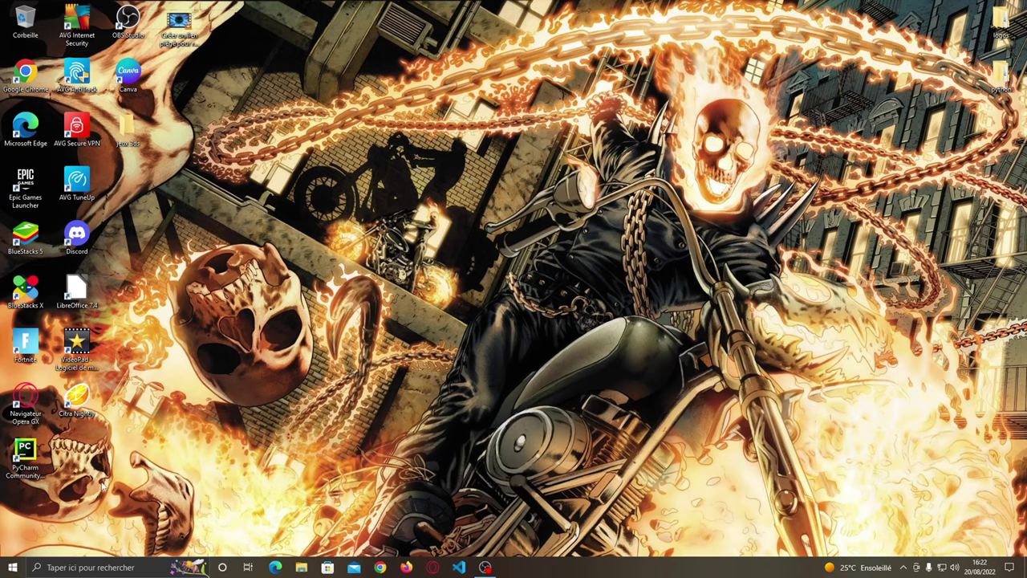
Reposition the "jeux 3ds" folder on the desktop and paste Super Smash Bros.3ds into it.
{"action": "left_click_drag", "start_coordinate": [140, 138], "coordinate": [348, 210]}
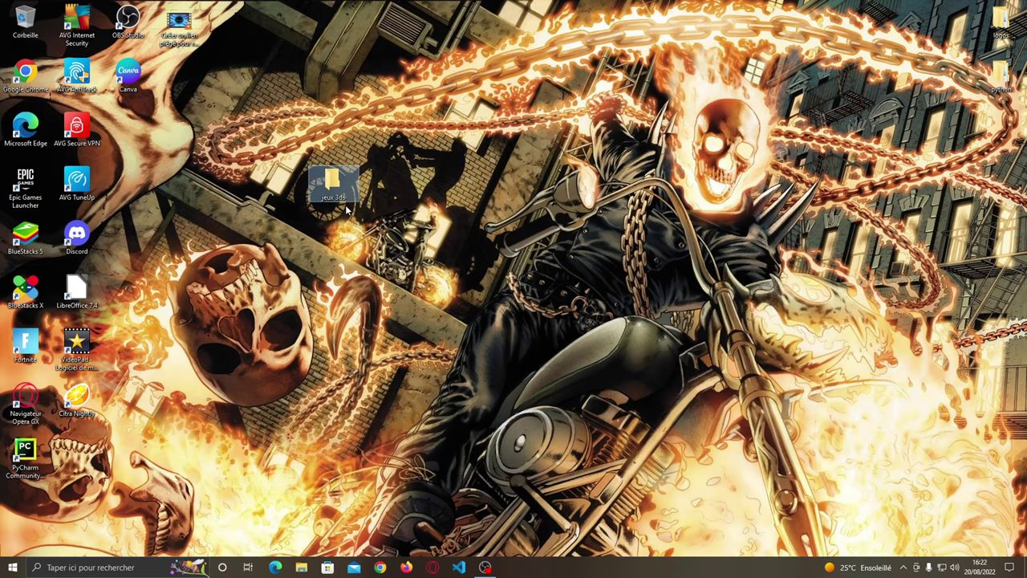
{"action": "double_click", "coordinate": [340, 197]}
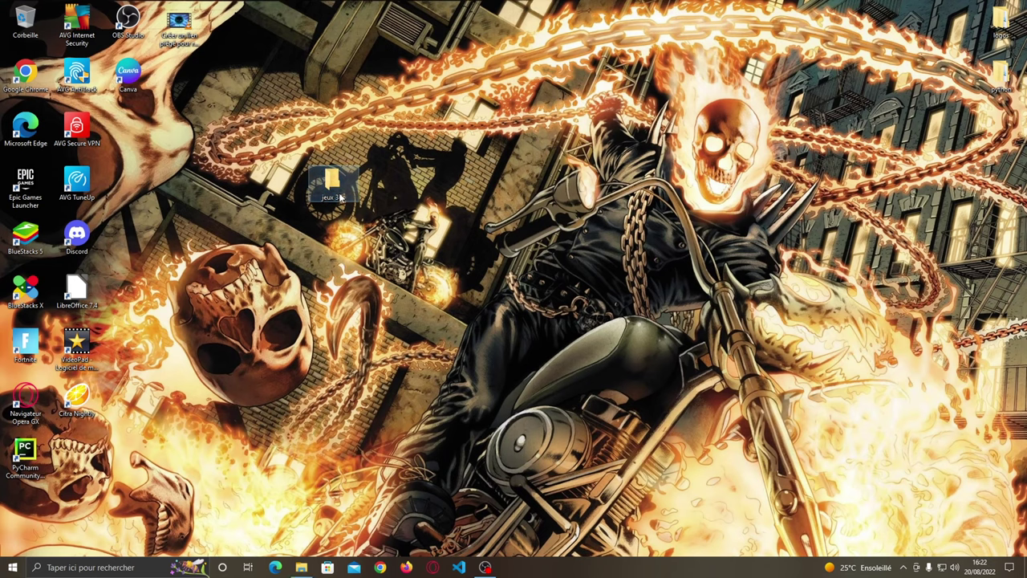
{"action": "right_click", "coordinate": [333, 213]}
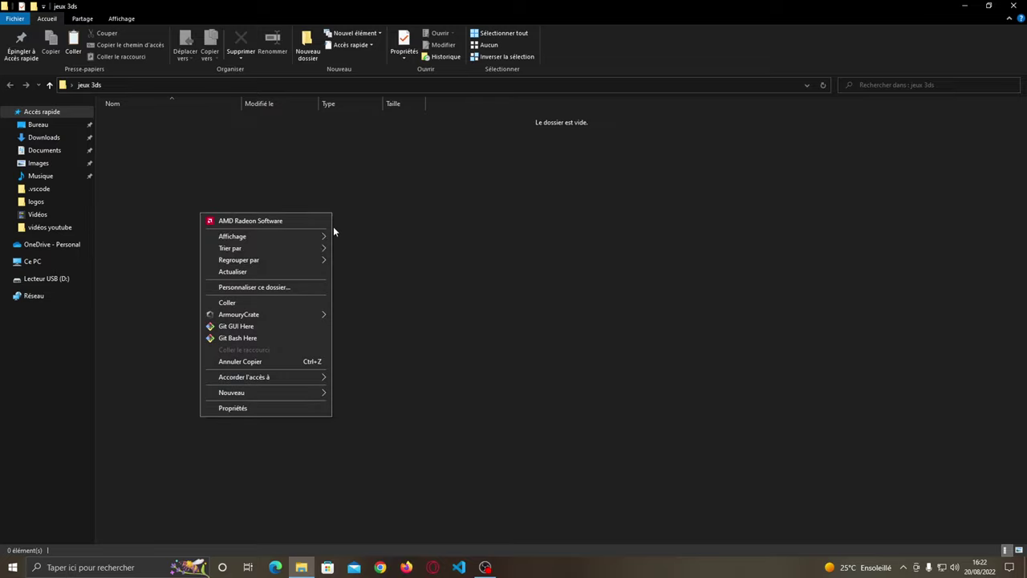
{"action": "left_click", "coordinate": [267, 303]}
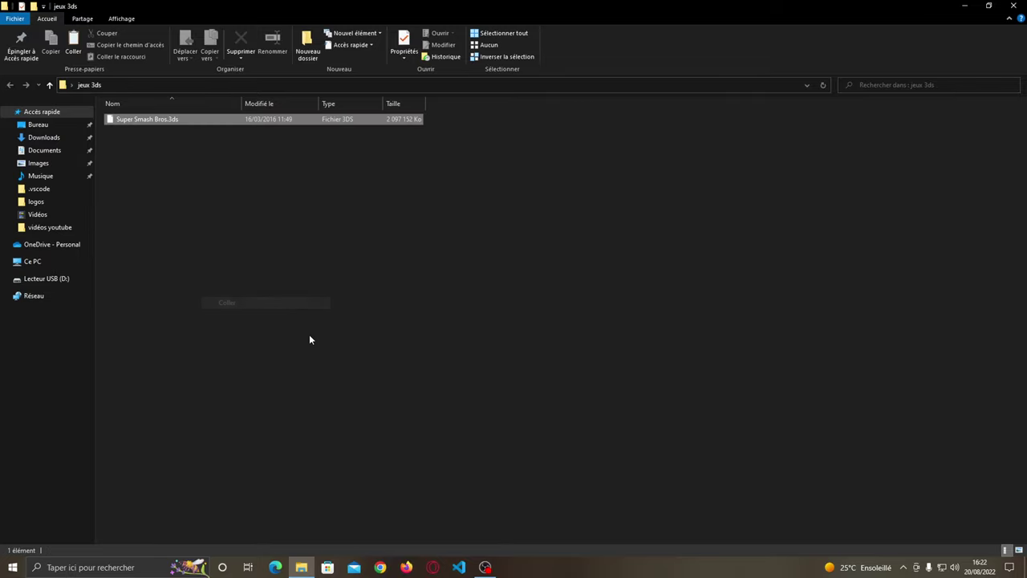
{"action": "left_click", "coordinate": [1012, 5]}
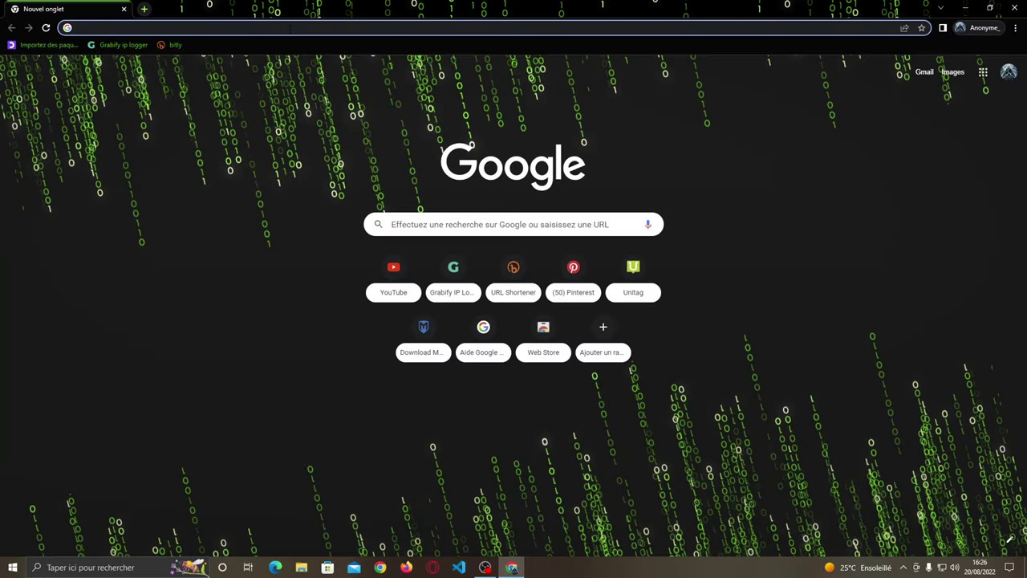
In Chrome, open the YouTube redirect link with its redirect token, continue to gbatemp.net to download the Batch CIA 3DS Decryptor zip, and close the browser.
{"action": "type", "text": "https://www.youtube.com/redirect?event=video_description&redir_token=QUFFLUhqbDhEQUd6Y25JM2lPMGxldS1mTmJ5VmFyeGx3UXxBQ3Jtc0tscEpsT0xsZGJUSFdiRE53OGhvV1dQcmRYVmxUcUV3RHNud1FZTXdRNldBV0J1a3lrOUwweVJCeGR0Q2FSTERKRUFxU0ttUmxMY1R4TzVZczZEalVadTJHOW1vS1A0OG1xWTlTTk5Jc1BOUWtVaWJfdw&q=https%3A%2F%2Fgbatemp.net%2Fdownload%2Fbatch-cia-3ds-decryptor.35098%2Fdownload%3Fversion%3D35152&v=_BMDS0HoJqE"}
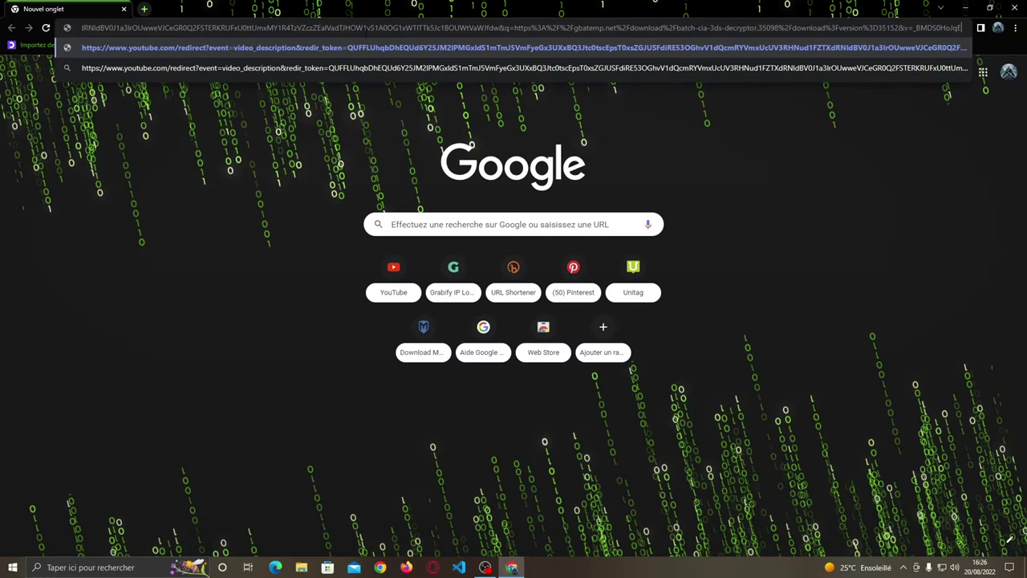
{"action": "key", "text": "Return"}
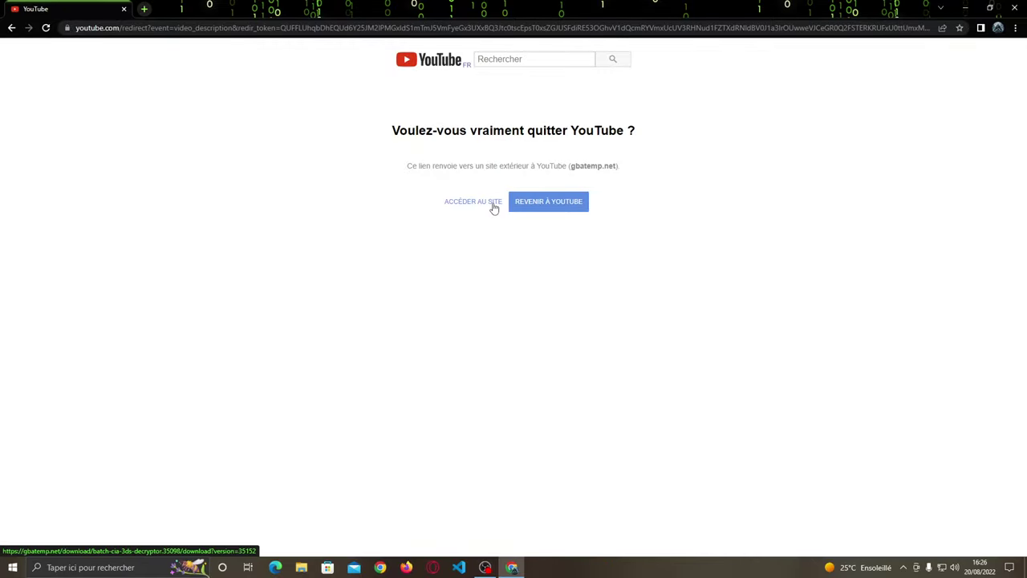
{"action": "left_click", "coordinate": [493, 207]}
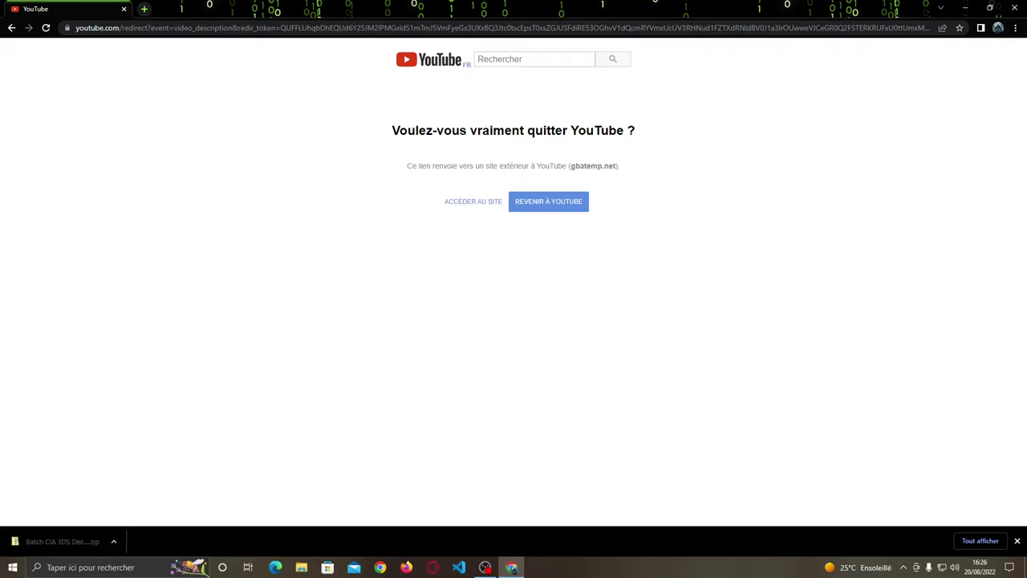
{"action": "left_click", "coordinate": [1016, 541]}
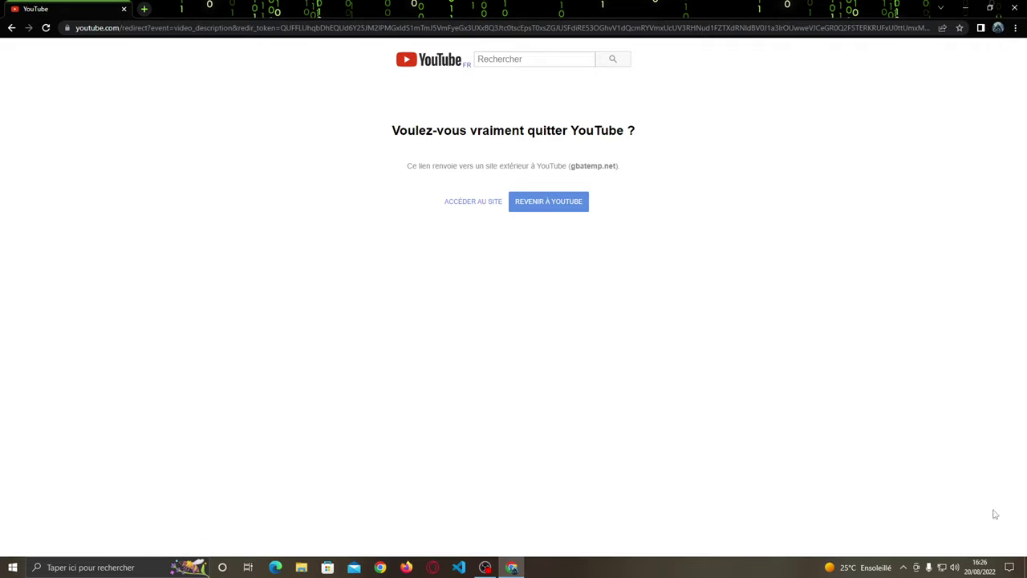
{"action": "left_click", "coordinate": [125, 9]}
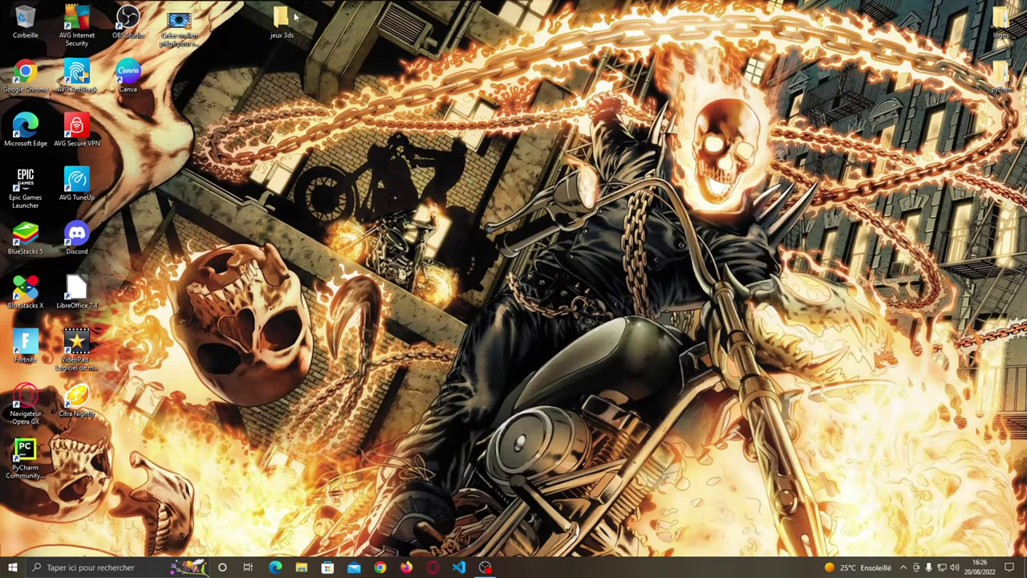
Move Batch CIA 3DS Decryptor.zip from Downloads to the desktop and arrange it beside the "jeux 3ds" folder.
{"action": "left_click", "coordinate": [301, 567]}
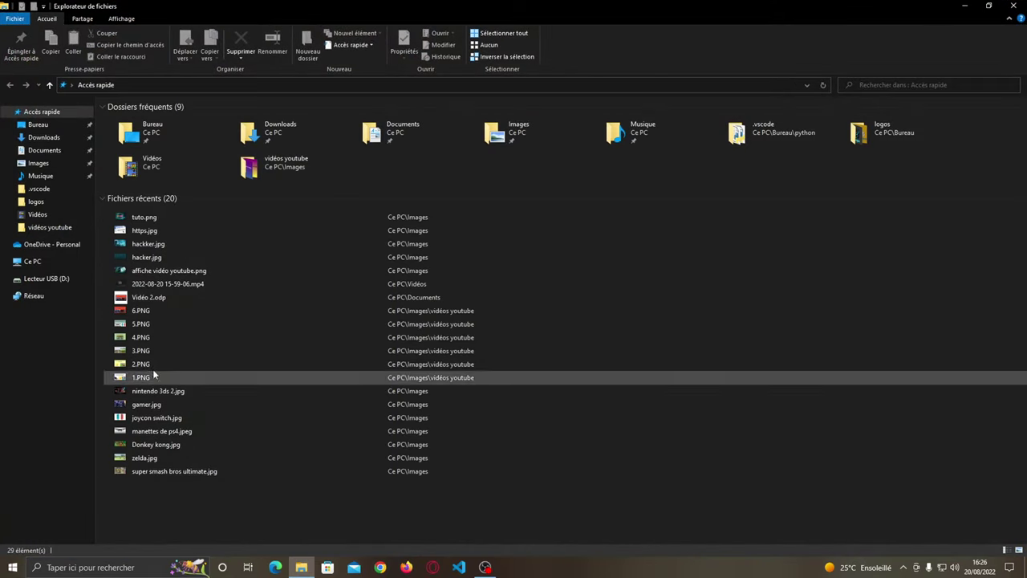
{"action": "left_click", "coordinate": [65, 137]}
{"action": "left_click", "coordinate": [131, 146]}
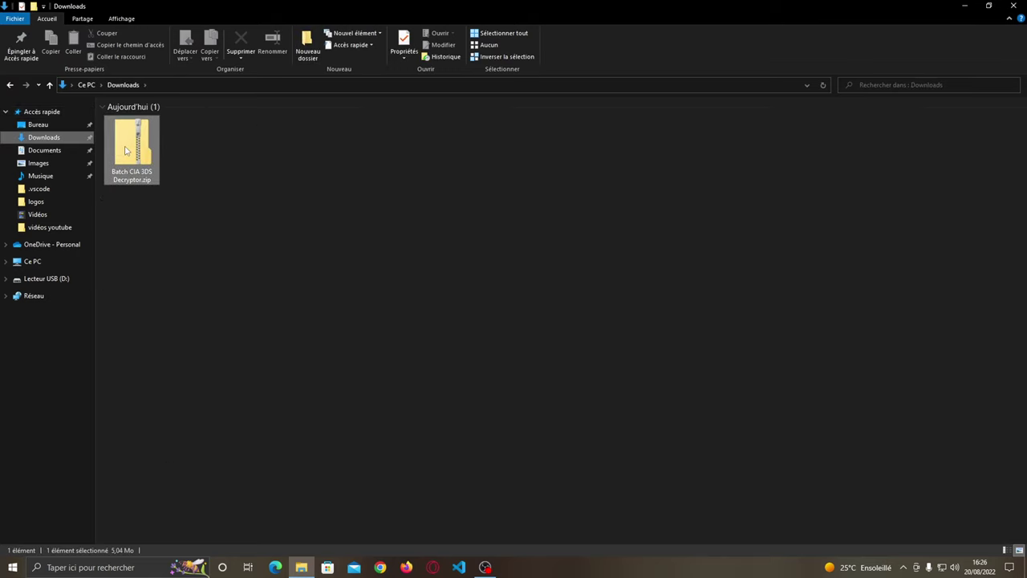
{"action": "right_click", "coordinate": [155, 169]}
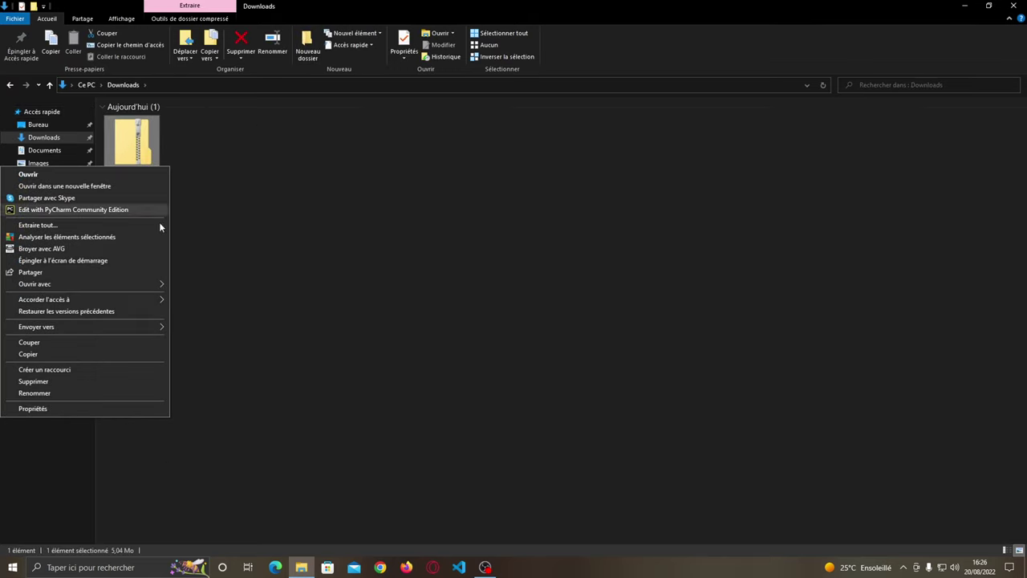
{"action": "left_click", "coordinate": [42, 343]}
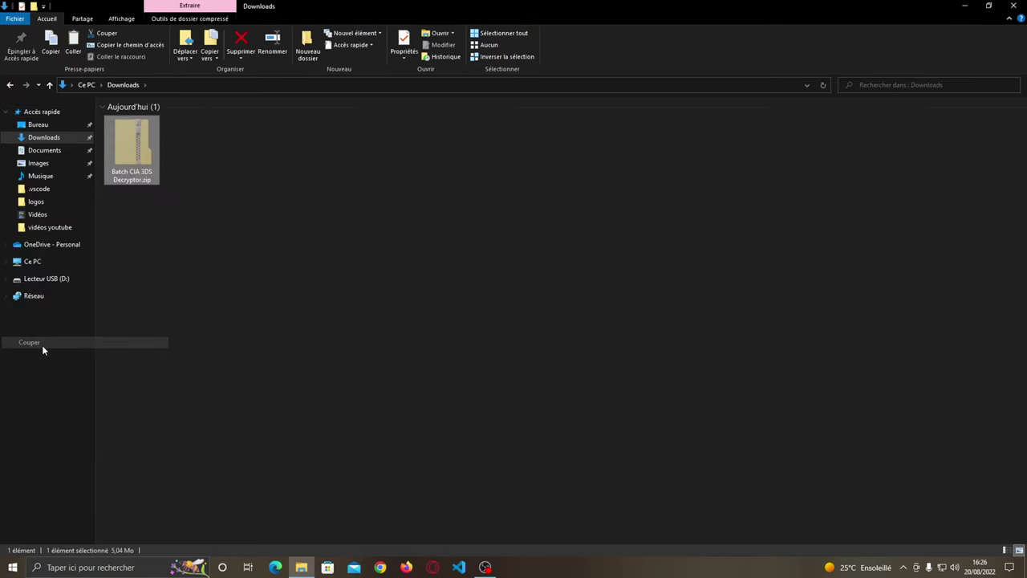
{"action": "left_click", "coordinate": [1013, 5]}
{"action": "right_click", "coordinate": [516, 269]}
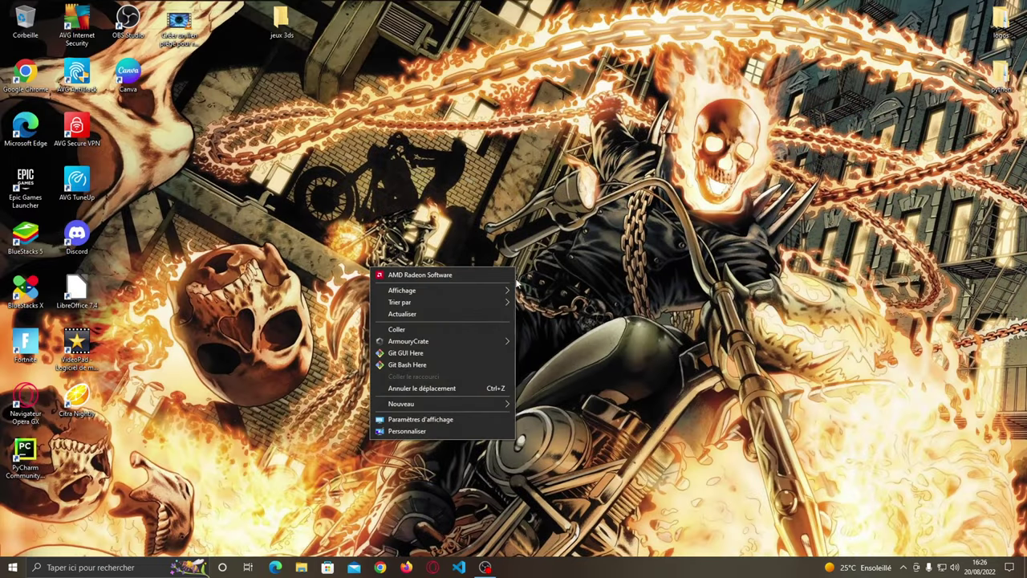
{"action": "left_click", "coordinate": [413, 329]}
{"action": "left_click_drag", "start_coordinate": [537, 290], "coordinate": [333, 229]}
{"action": "left_click_drag", "start_coordinate": [336, 27], "coordinate": [395, 249]}
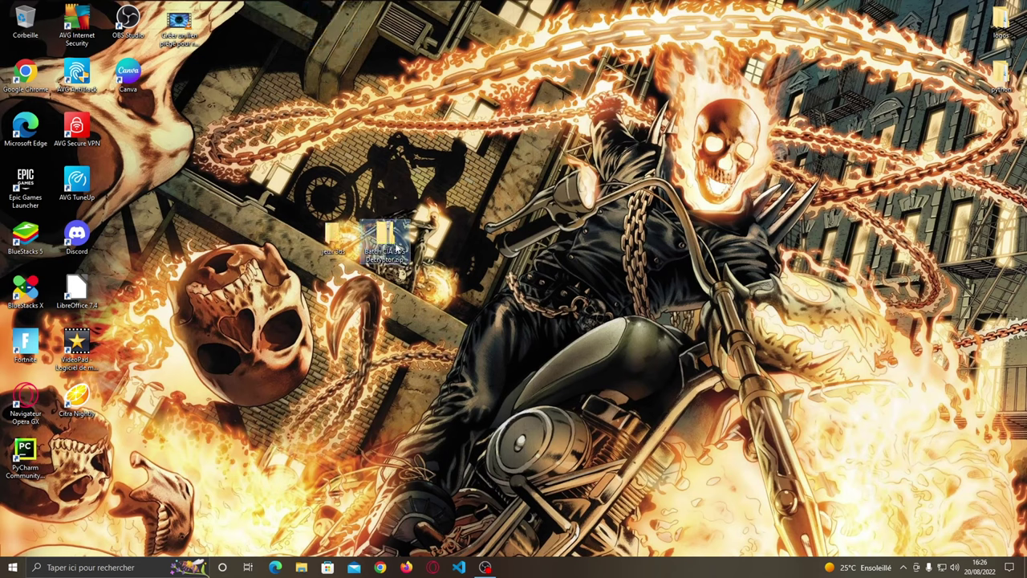
Extract Batch CIA 3DS Decryptor.zip into its own desktop folder and swap that folder into the zip's place beside "jeux 3ds".
{"action": "right_click", "coordinate": [396, 249]}
{"action": "left_click", "coordinate": [303, 291]}
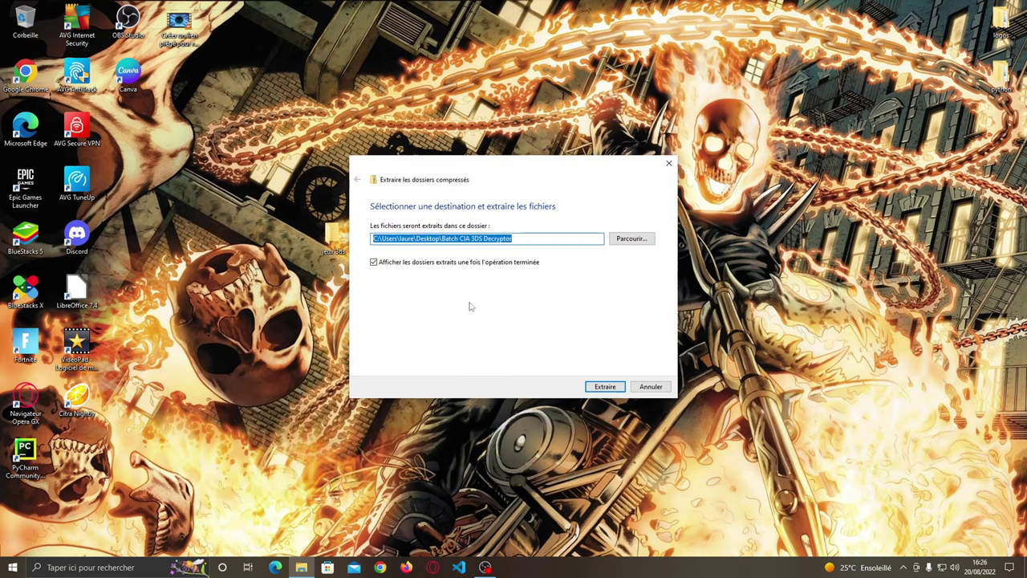
{"action": "left_click", "coordinate": [604, 386]}
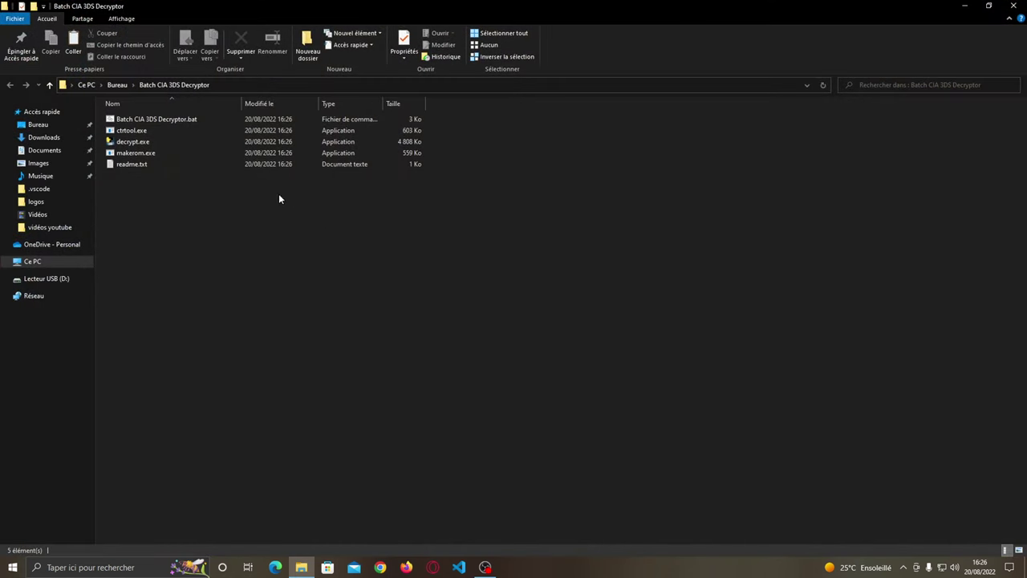
{"action": "left_click", "coordinate": [1013, 5]}
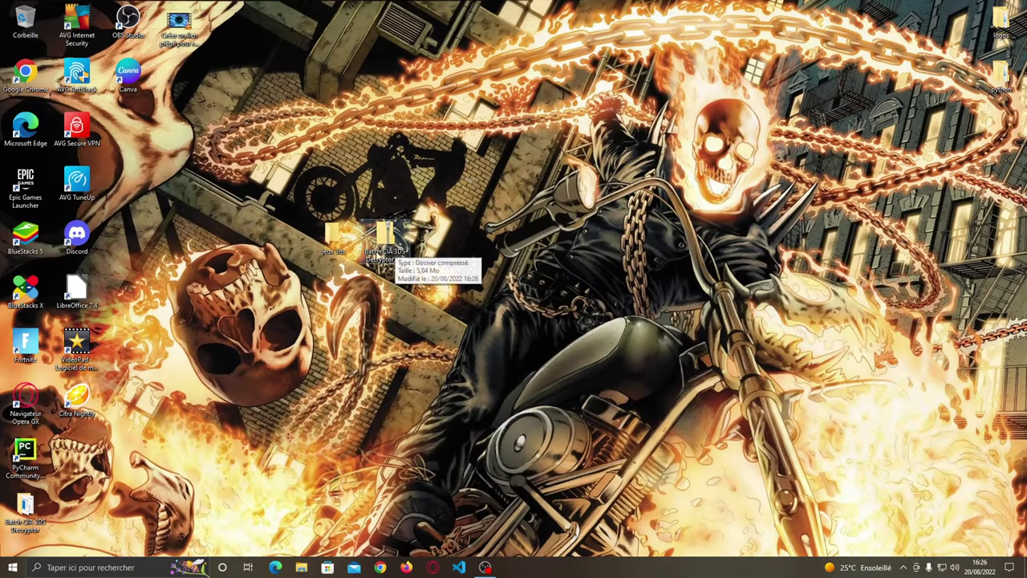
{"action": "left_click_drag", "start_coordinate": [395, 251], "coordinate": [231, 24]}
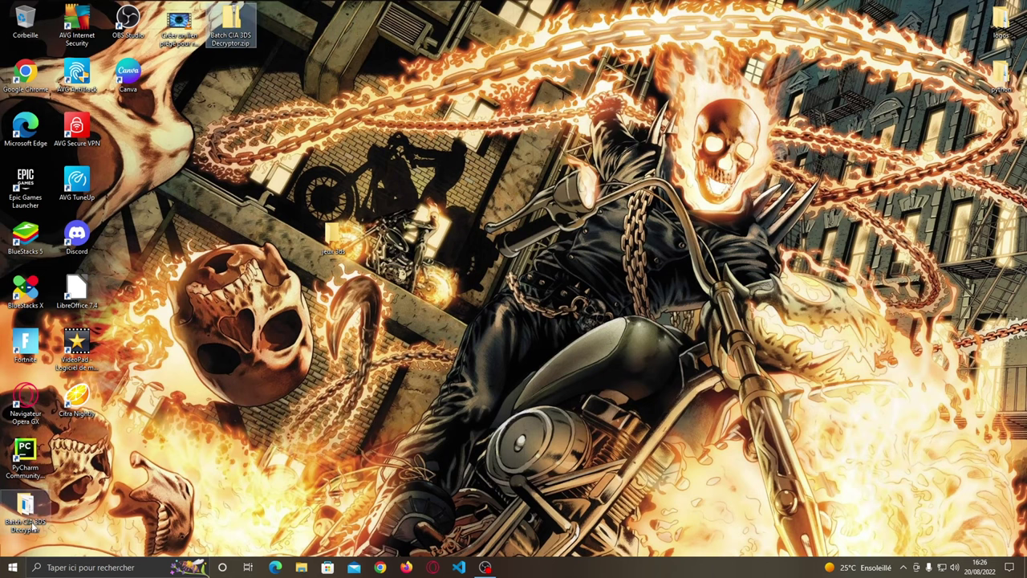
{"action": "left_click_drag", "start_coordinate": [24, 505], "coordinate": [387, 245]}
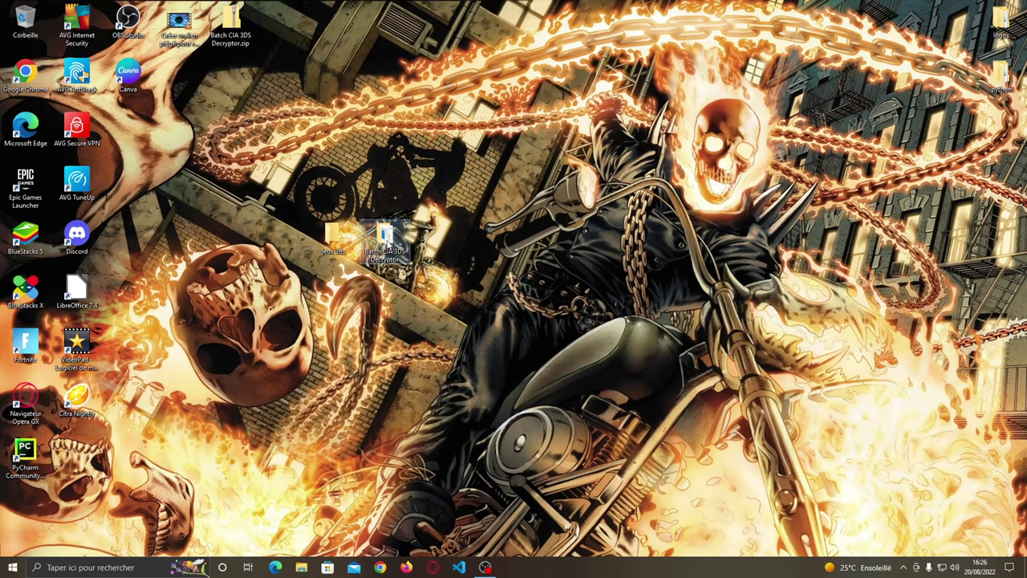
Show the Batch CIA 3DS Decryptor and "jeux 3ds" folders together and move Super Smash Bros.3ds into the decryptor folder.
{"action": "double_click", "coordinate": [397, 271]}
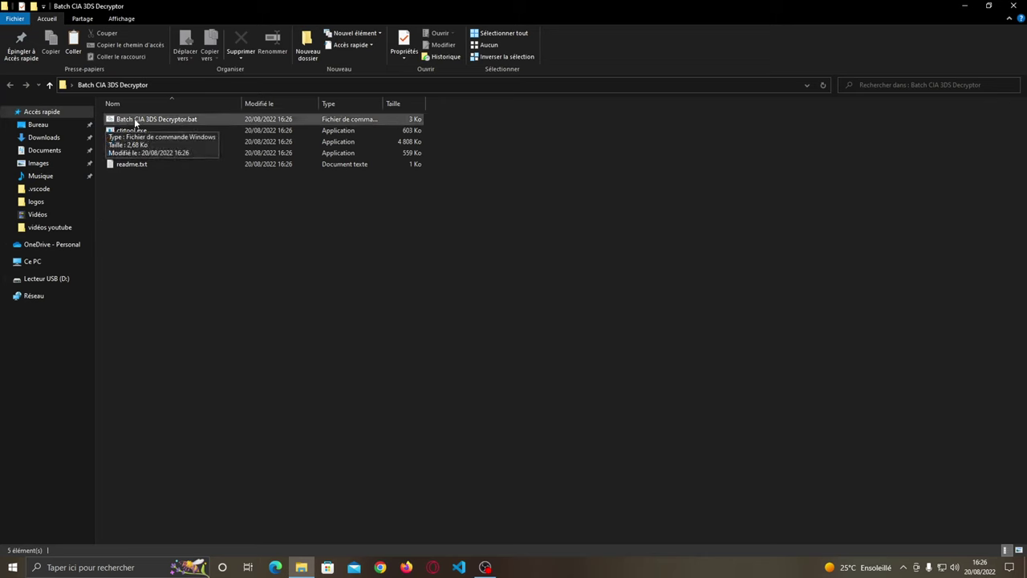
{"action": "left_click", "coordinate": [988, 5]}
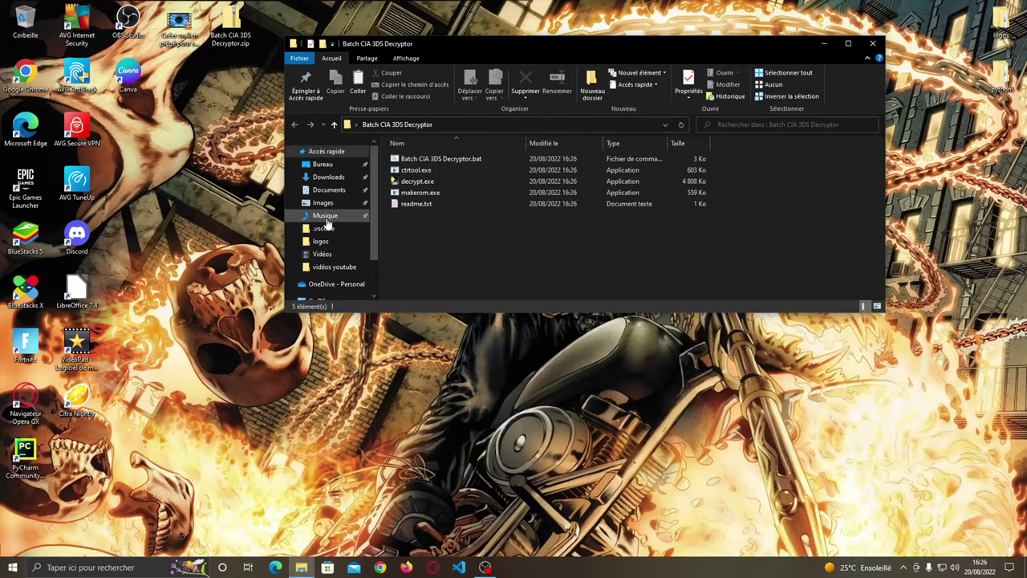
{"action": "left_click", "coordinate": [824, 43]}
{"action": "double_click", "coordinate": [345, 235]}
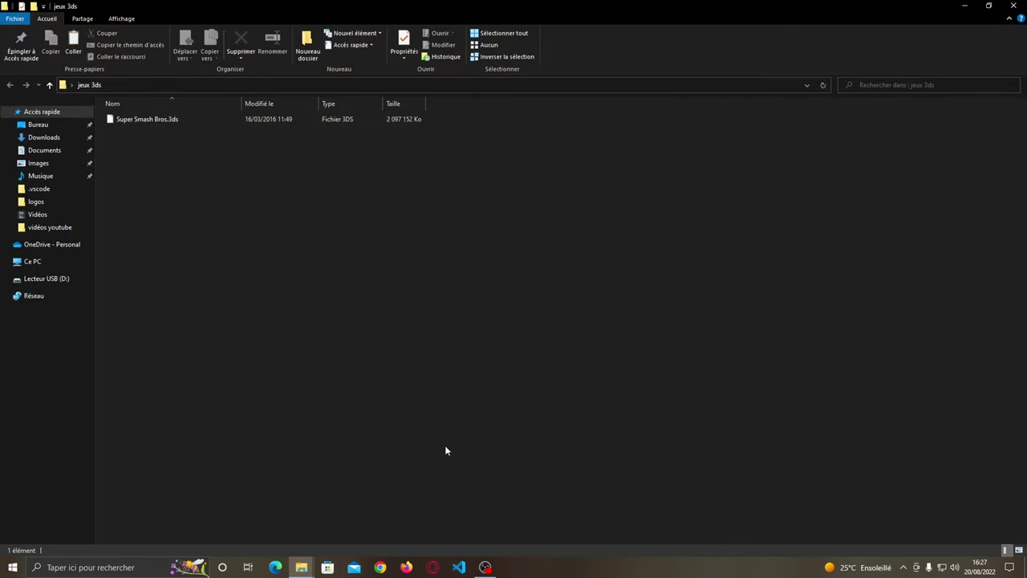
{"action": "left_click", "coordinate": [300, 567]}
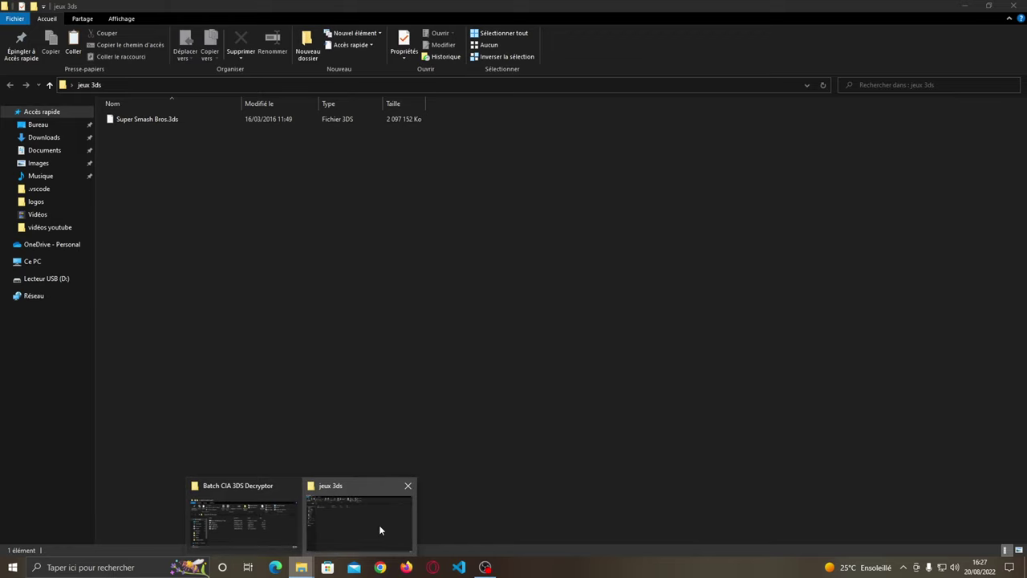
{"action": "left_click", "coordinate": [264, 525]}
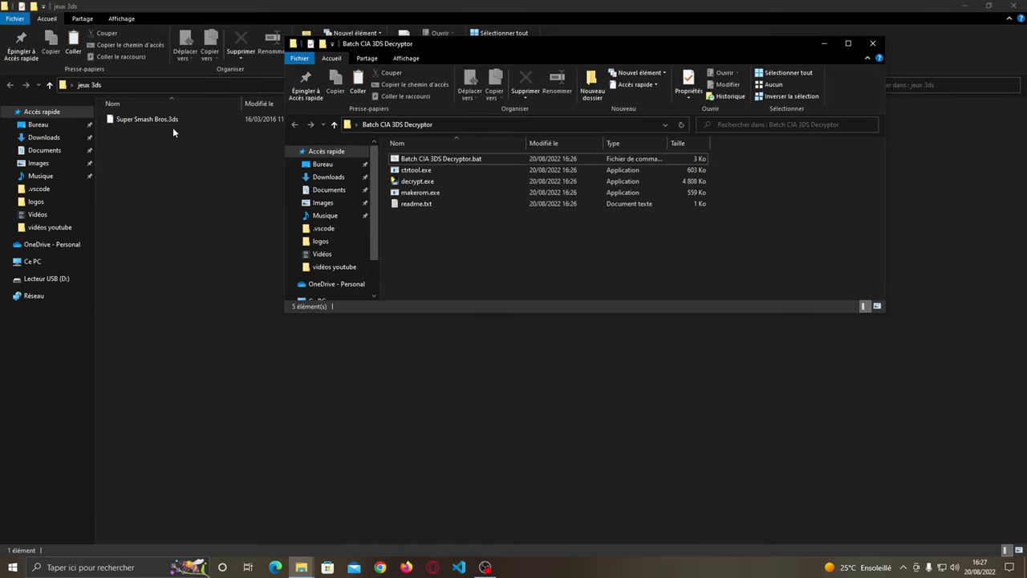
{"action": "left_click_drag", "start_coordinate": [172, 120], "coordinate": [482, 230]}
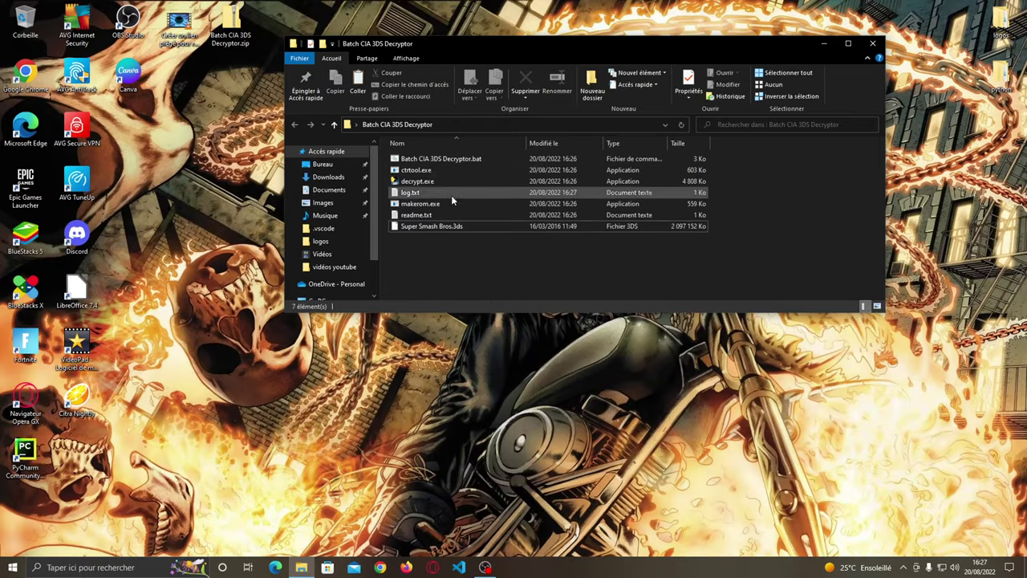
Run Batch CIA 3DS Decryptor.bat to decrypt Super Smash Bros.3ds and exit the console once it finishes.
{"action": "double_click", "coordinate": [440, 161]}
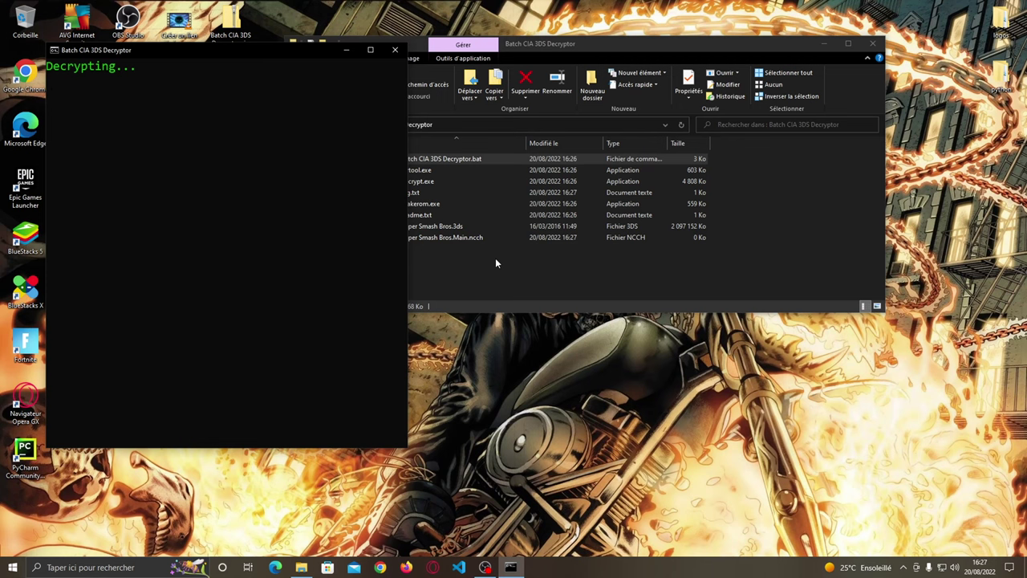
{"action": "left_click_drag", "start_coordinate": [223, 51], "coordinate": [799, 111]}
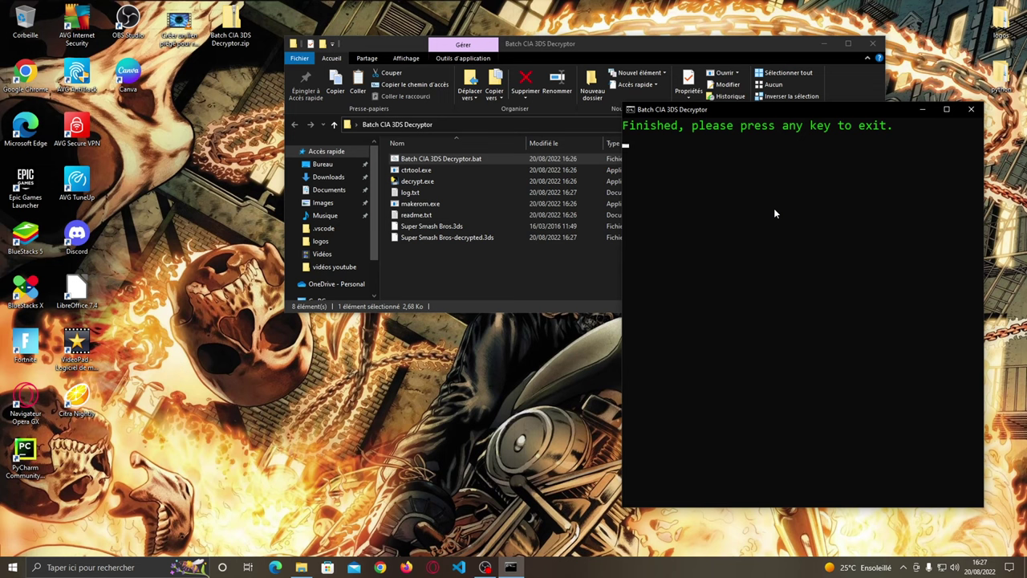
{"action": "key", "text": "Return"}
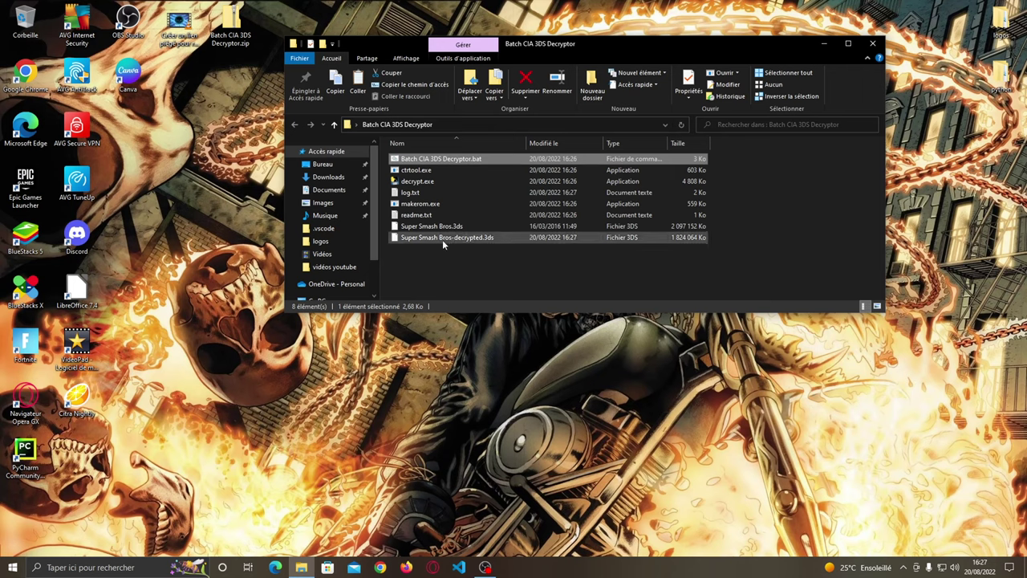
Move Super Smash Bros-decrypted.3ds via the desktop into "jeux 3ds", and delete the original Super Smash Bros.3ds and the decryptor zip.
{"action": "left_click", "coordinate": [468, 237]}
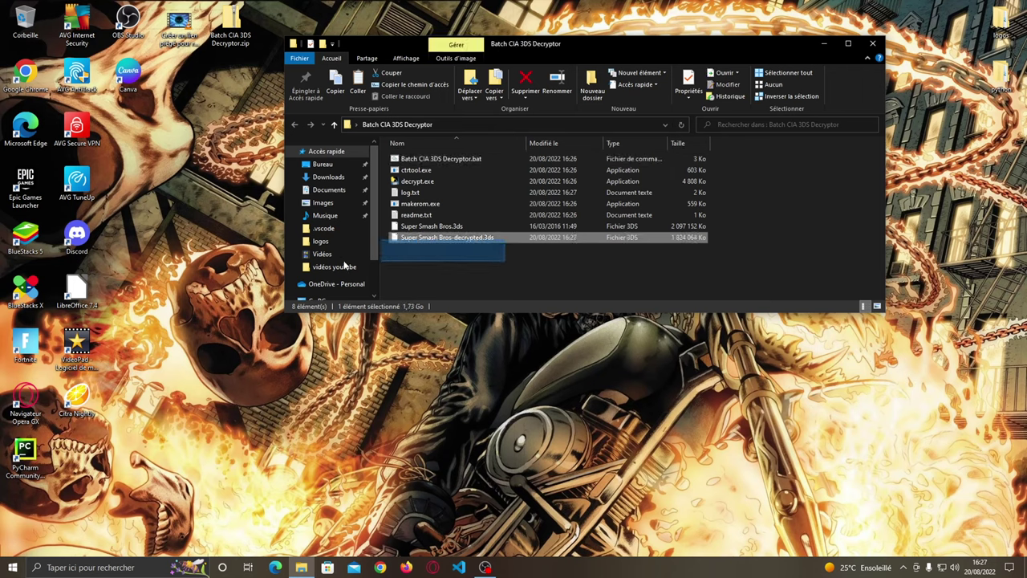
{"action": "left_click_drag", "start_coordinate": [428, 240], "coordinate": [232, 277]}
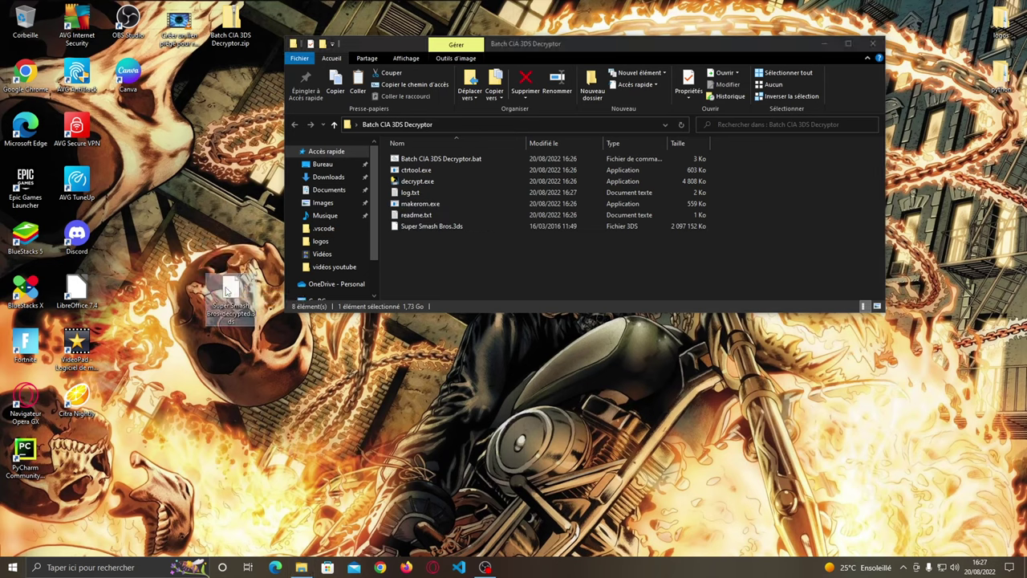
{"action": "left_click", "coordinate": [453, 228]}
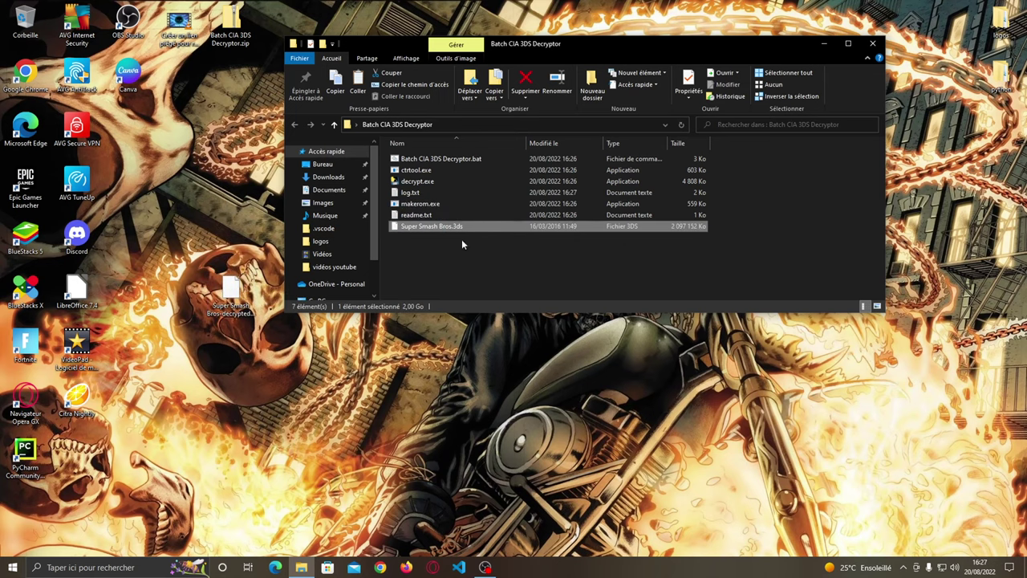
{"action": "key", "text": "Delete"}
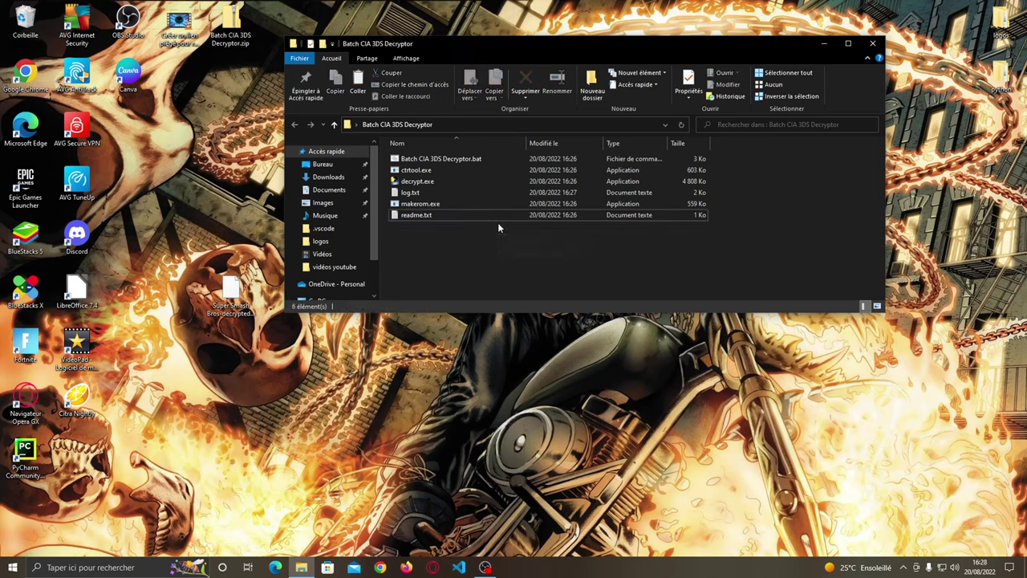
{"action": "left_click", "coordinate": [872, 43]}
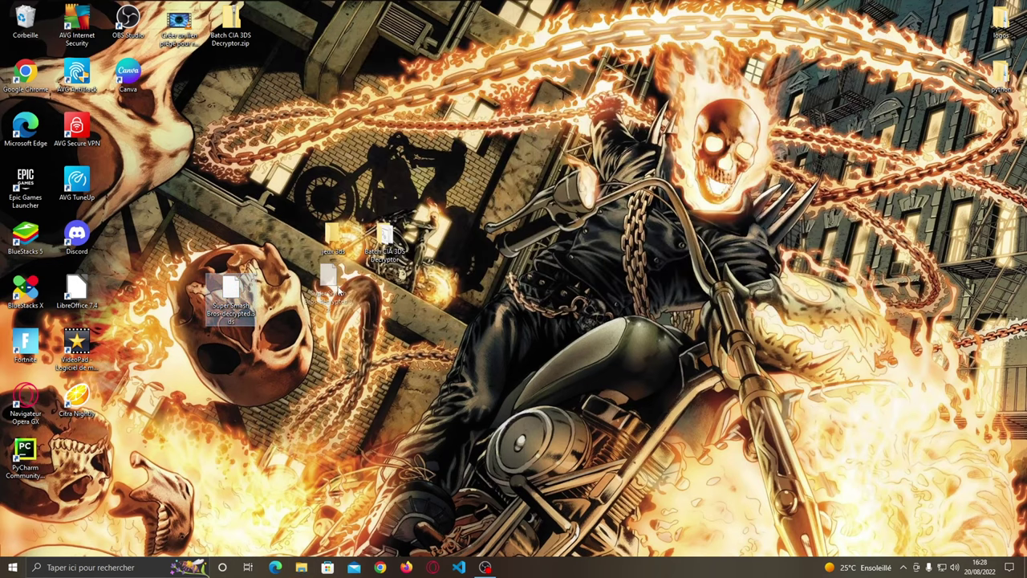
{"action": "left_click_drag", "start_coordinate": [233, 290], "coordinate": [25, 24]}
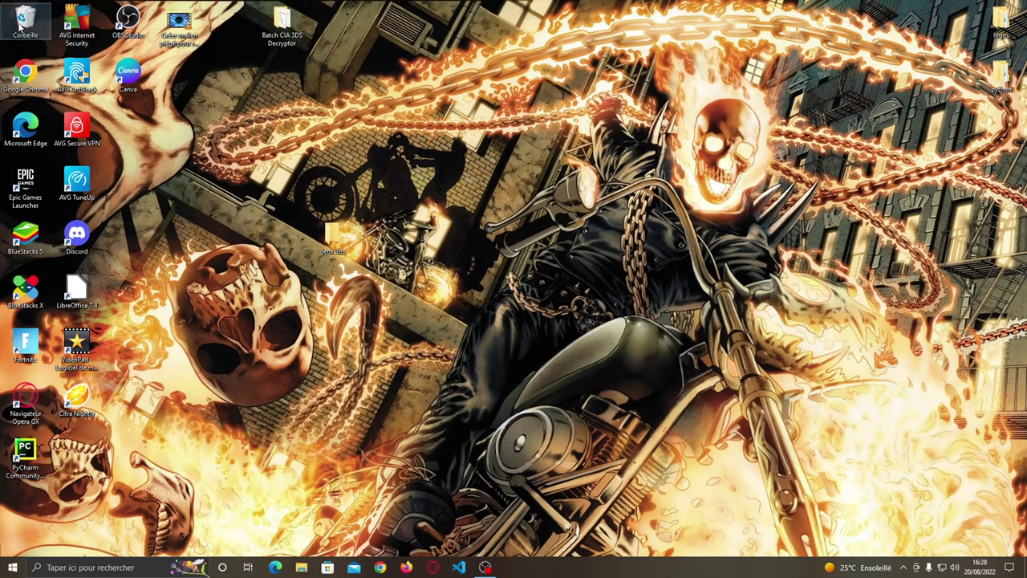
Arrange the Batch CIA 3DS Decryptor and "jeux 3ds" folders in the desktop's upper icon row and check the contents of "jeux 3ds".
{"action": "left_click_drag", "start_coordinate": [277, 28], "coordinate": [226, 34]}
{"action": "left_click_drag", "start_coordinate": [333, 240], "coordinate": [283, 26]}
{"action": "double_click", "coordinate": [278, 37]}
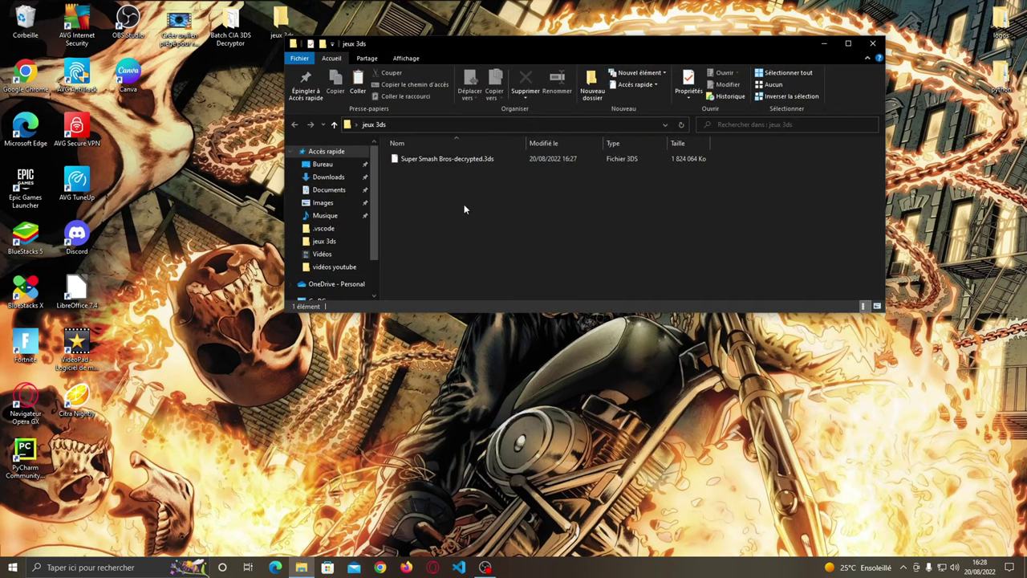
{"action": "left_click", "coordinate": [873, 43]}
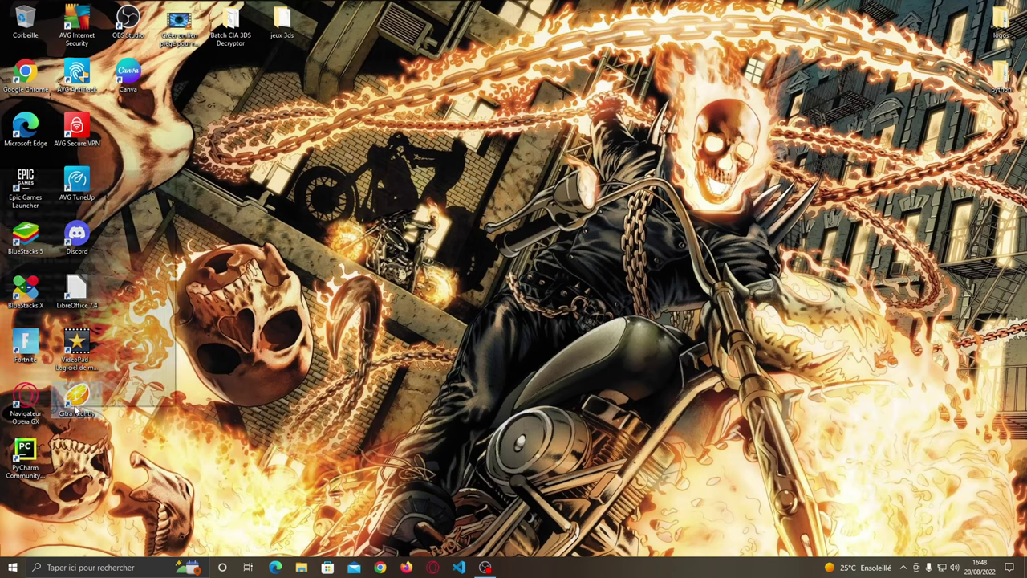
Launch Citra Nightly from the desktop and maximize its window.
{"action": "right_click", "coordinate": [84, 407]}
{"action": "left_click", "coordinate": [89, 191]}
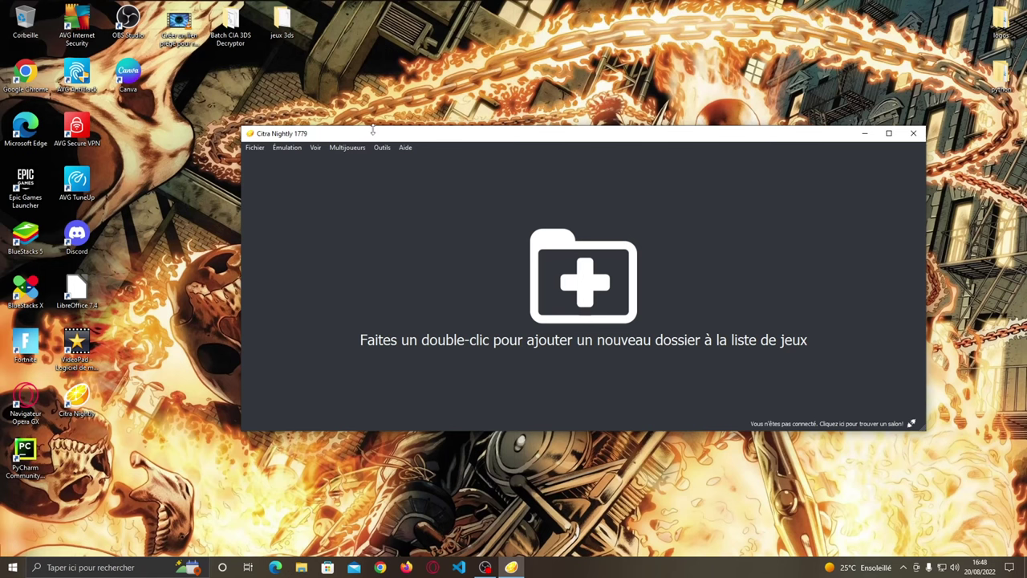
{"action": "left_click_drag", "start_coordinate": [372, 130], "coordinate": [298, 1]}
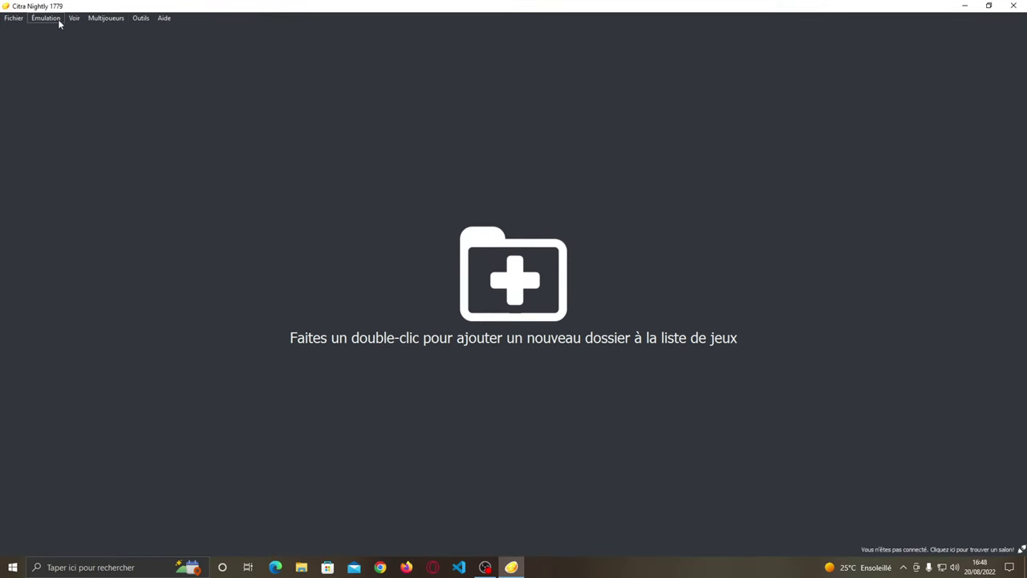
Open the Citra configuration and examine the general, interface, system, camera, graphics and controls settings.
{"action": "left_click", "coordinate": [58, 23]}
{"action": "left_click", "coordinate": [59, 141]}
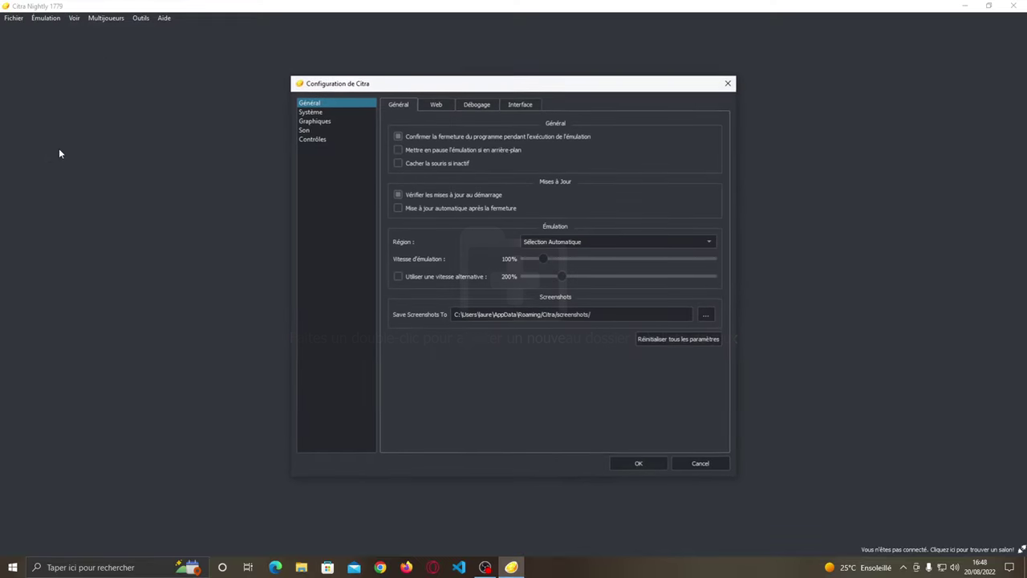
{"action": "left_click", "coordinate": [332, 111]}
{"action": "left_click", "coordinate": [331, 121]}
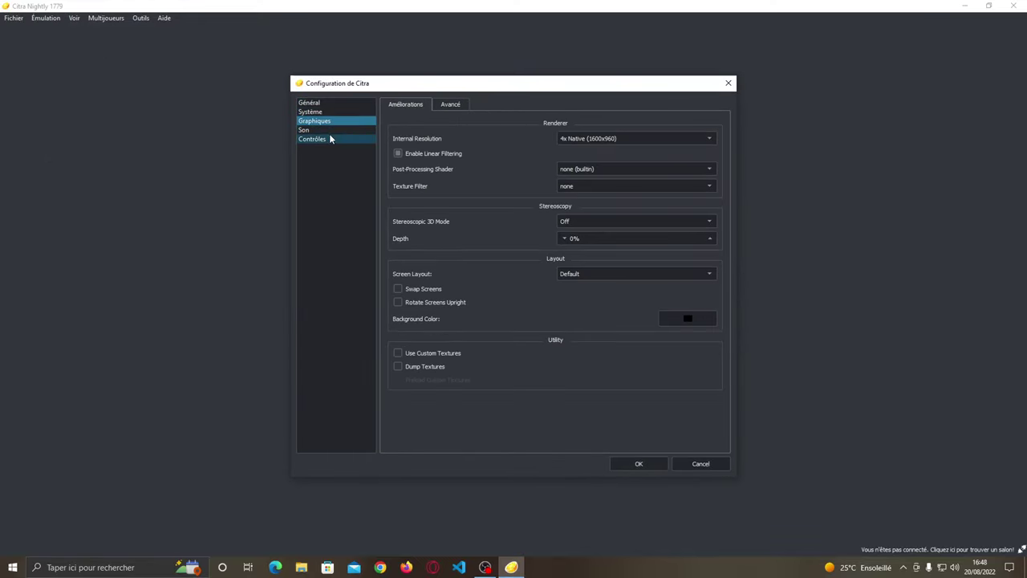
{"action": "left_click", "coordinate": [332, 138]}
{"action": "left_click", "coordinate": [325, 103]}
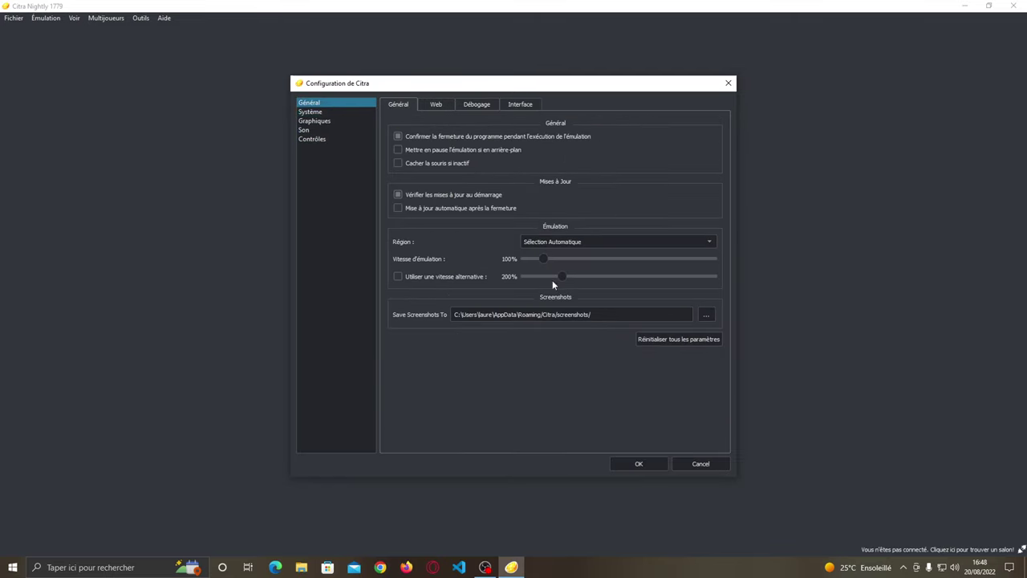
{"action": "left_click", "coordinate": [514, 104]}
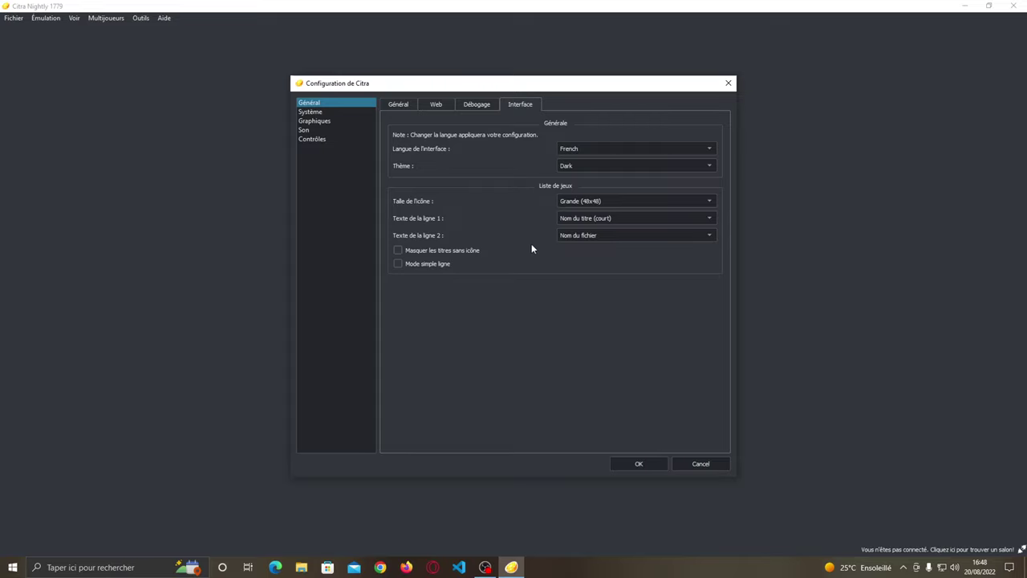
{"action": "left_click", "coordinate": [332, 111]}
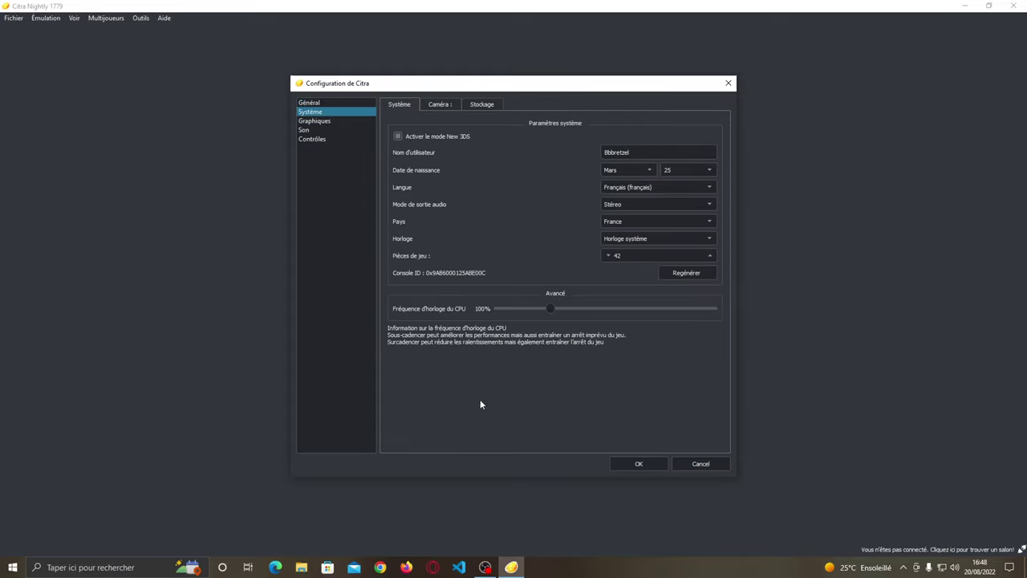
{"action": "left_click", "coordinate": [443, 105]}
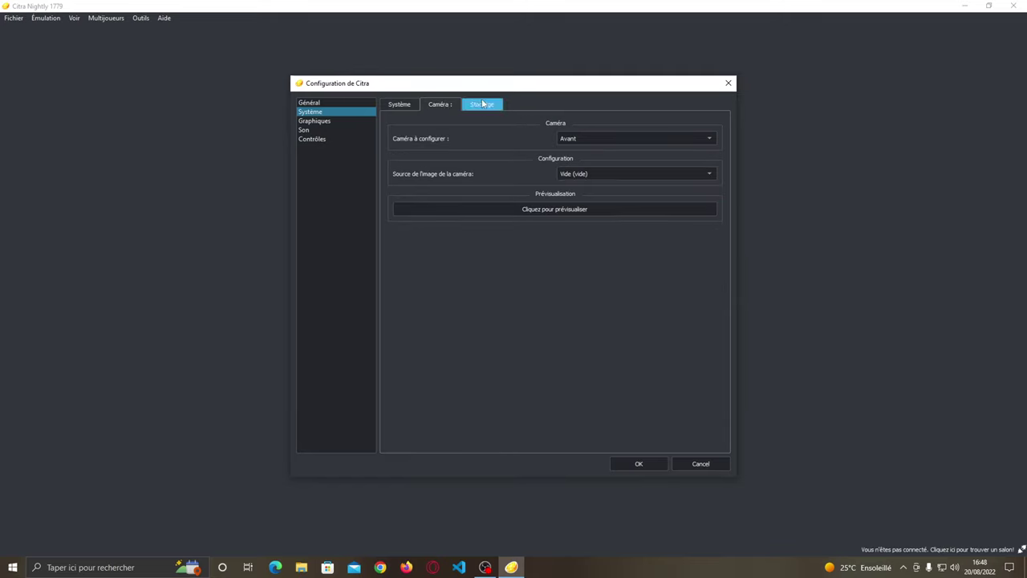
{"action": "left_click", "coordinate": [344, 121]}
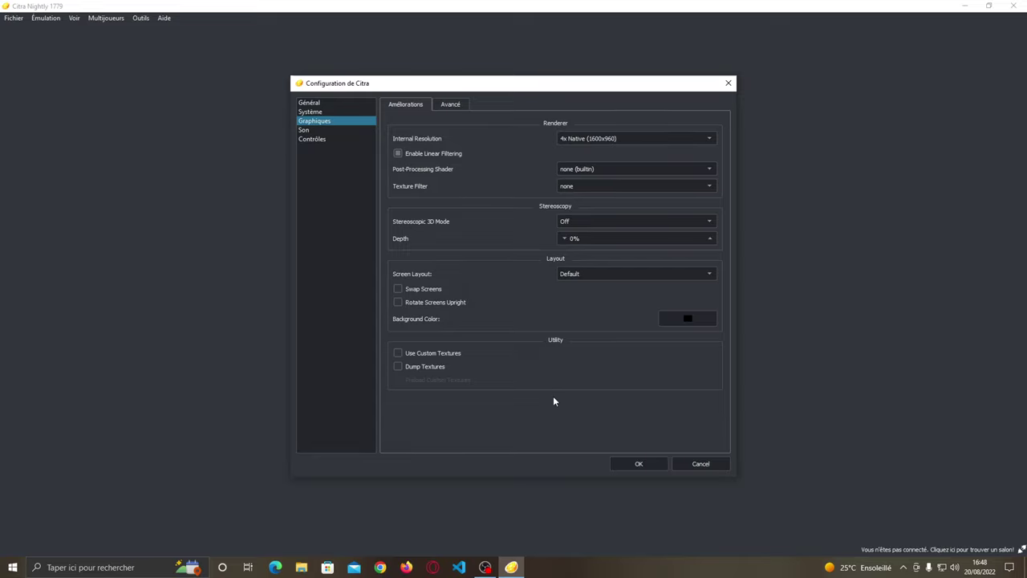